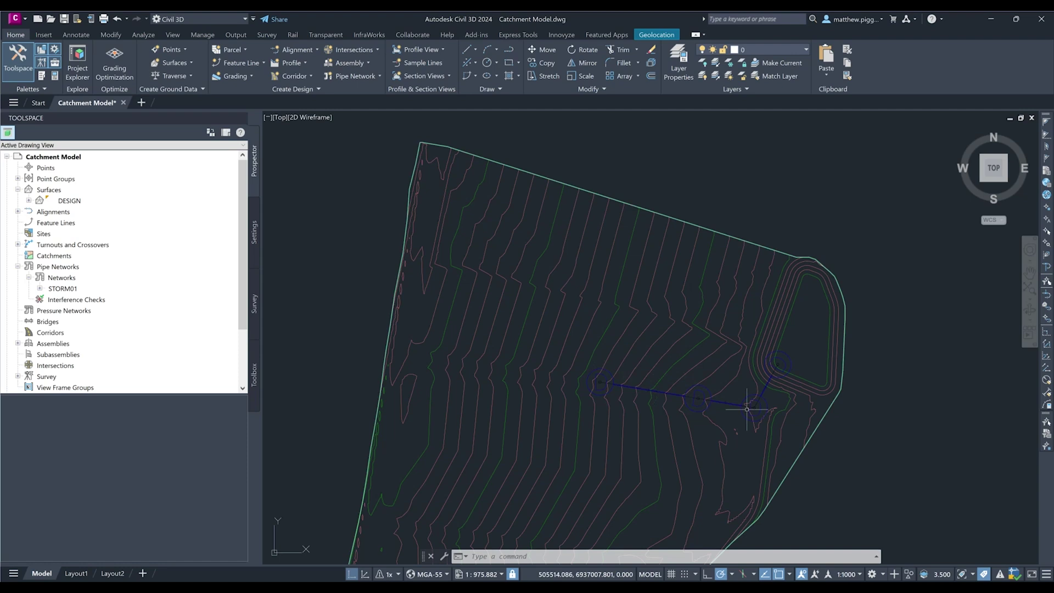
- Review the STORM01 pipe network and its structures in the project overview
mouse_move(589, 400)
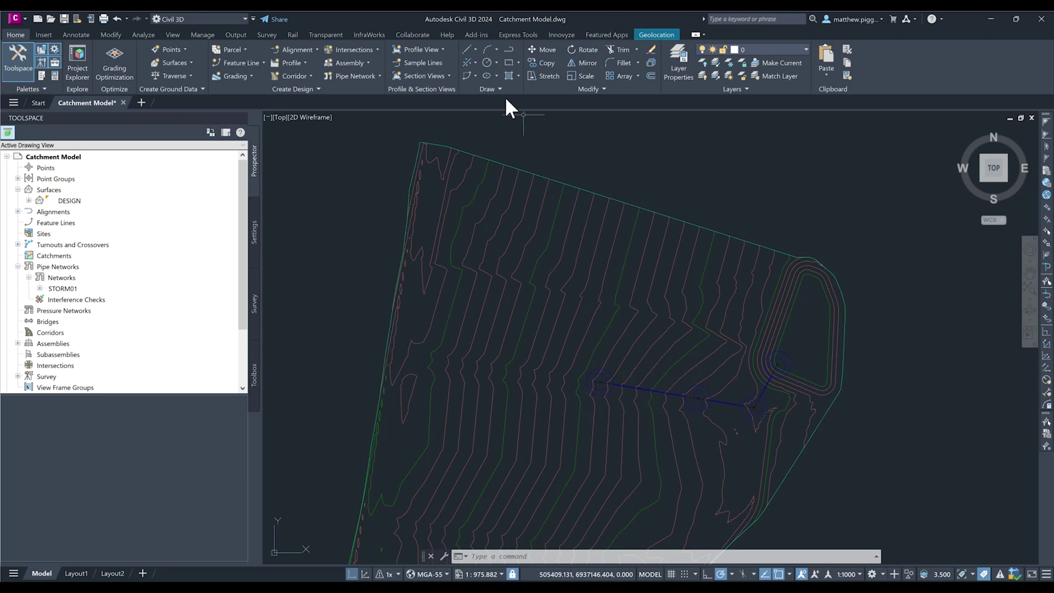
left_click(82, 48)
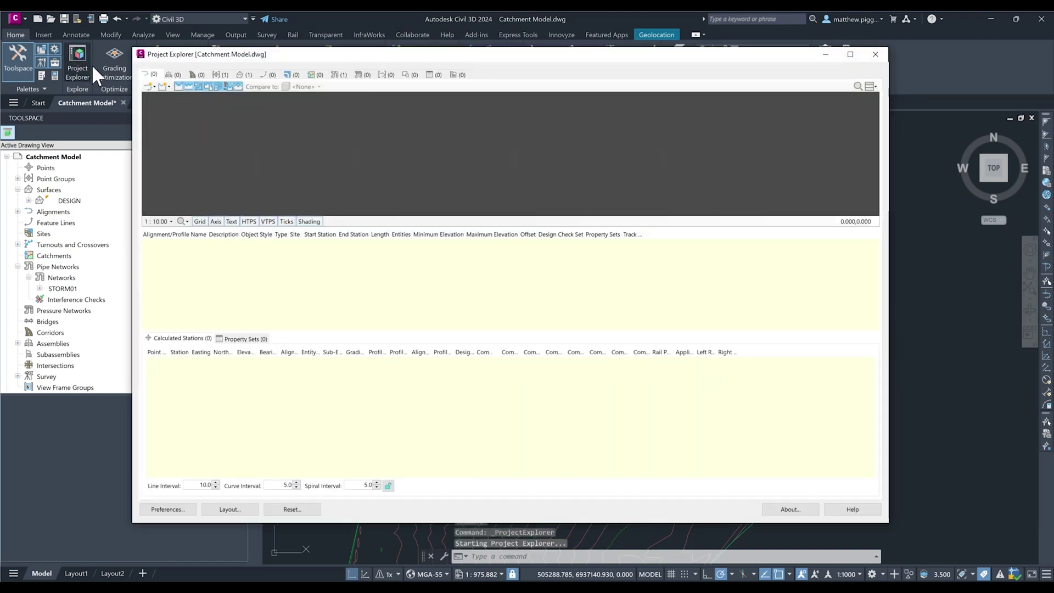
left_click(339, 75)
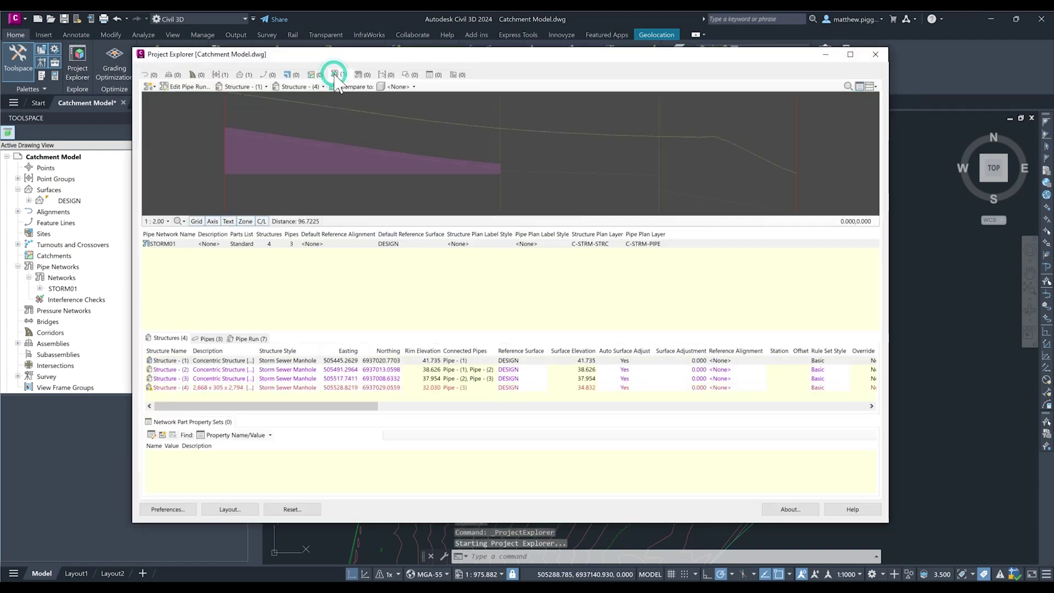
scroll(283, 169, "down", 1)
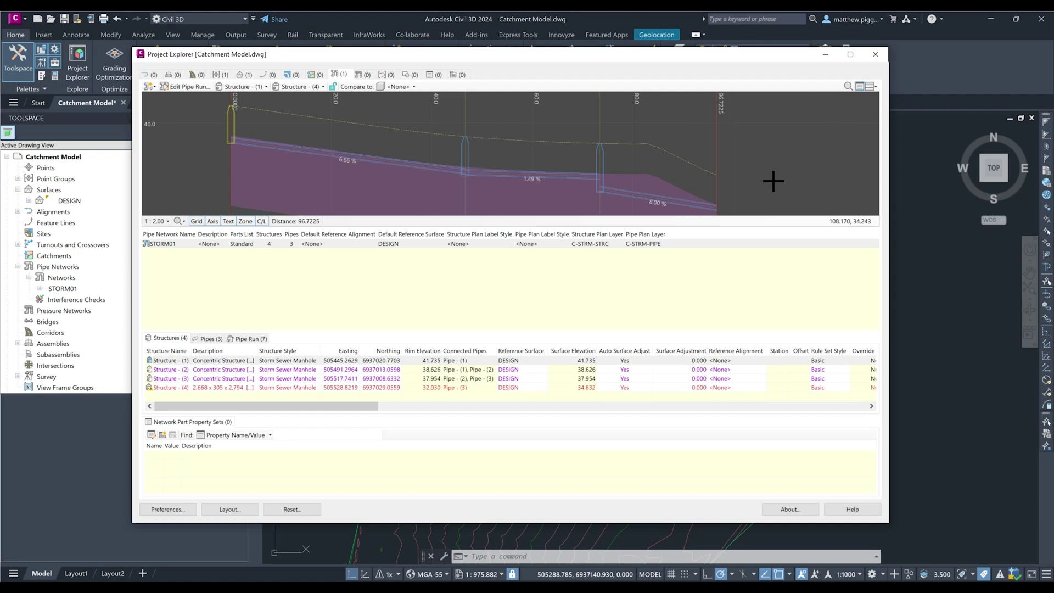
left_click(877, 54)
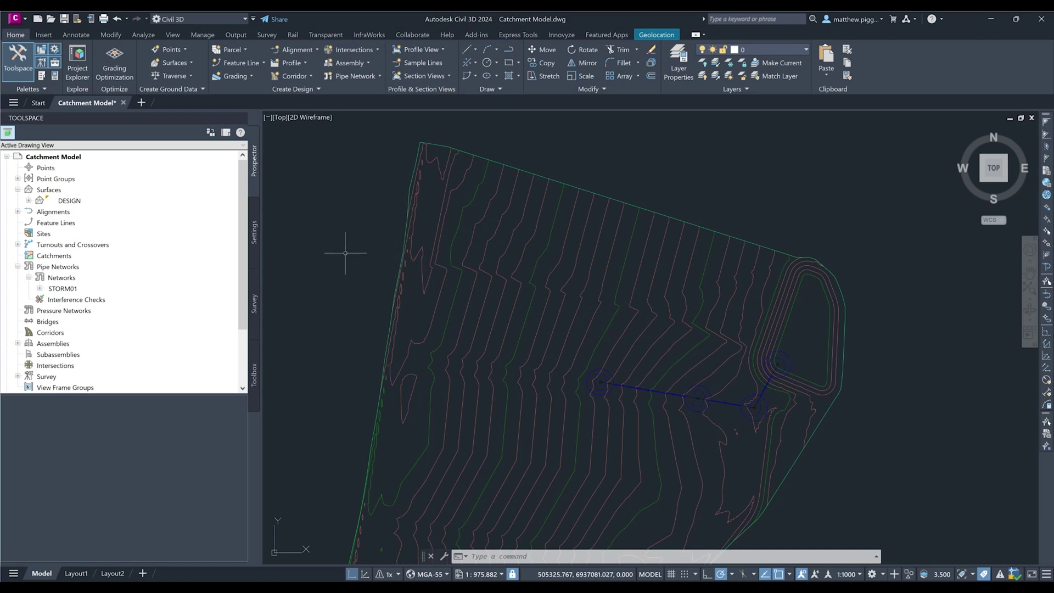
- Start a new catchment area on DESIGN with Display Discharge Point set to No
left_click(150, 33)
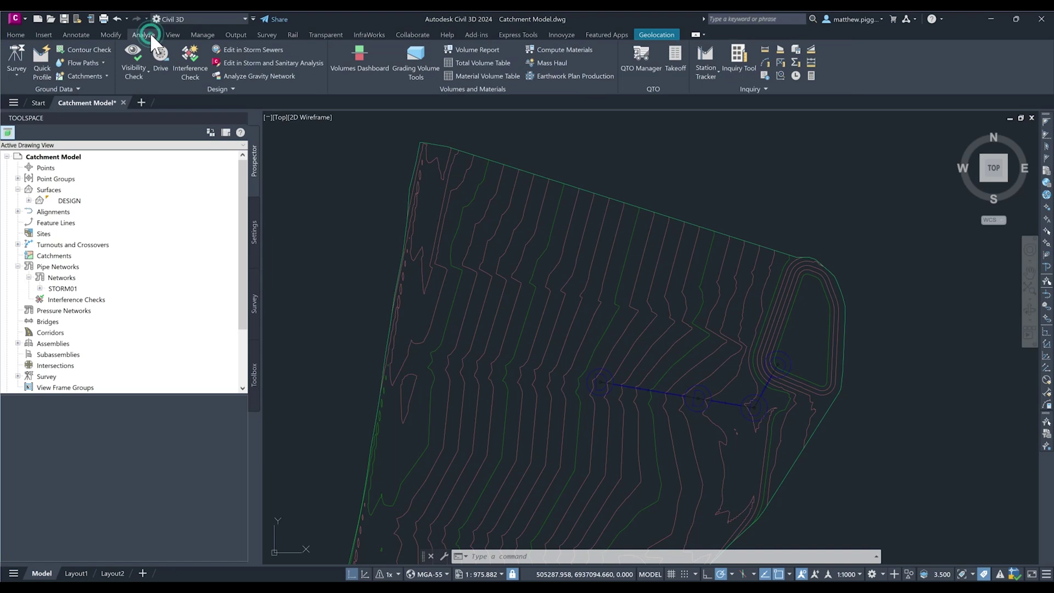
left_click(106, 77)
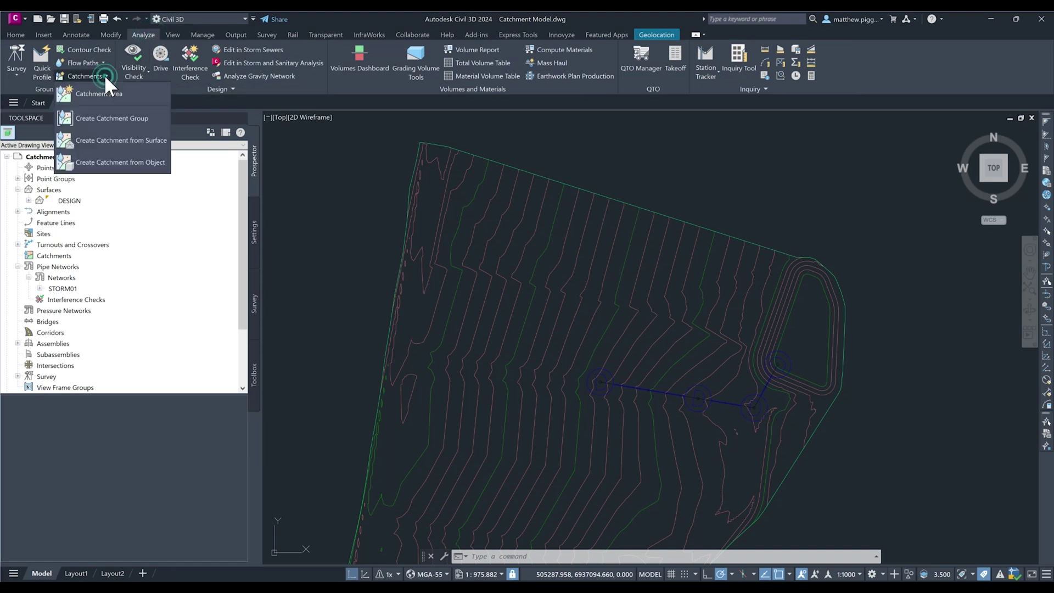
left_click(130, 92)
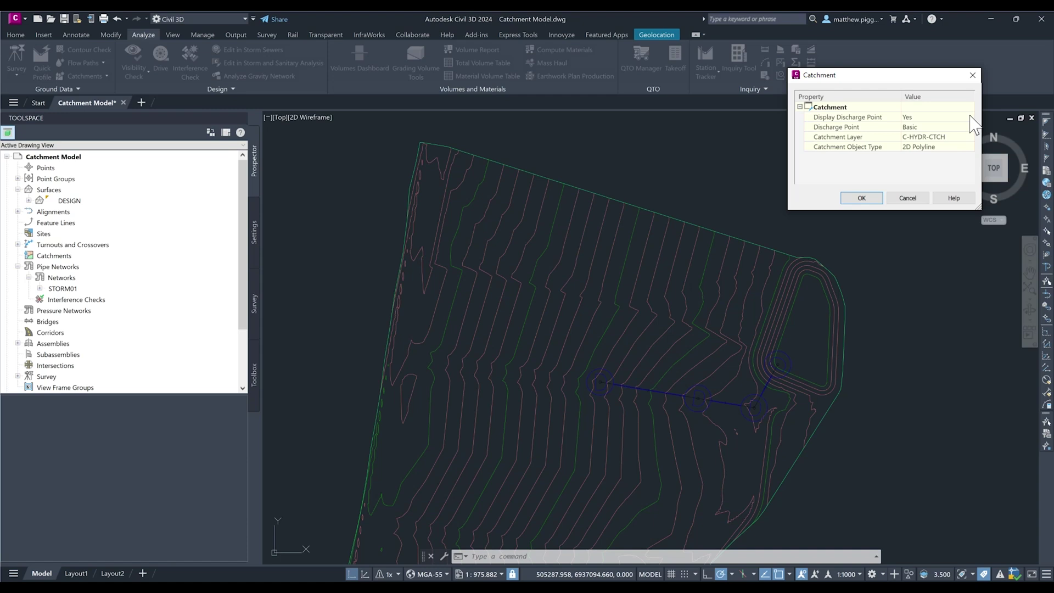
left_click(971, 116)
left_click(971, 116)
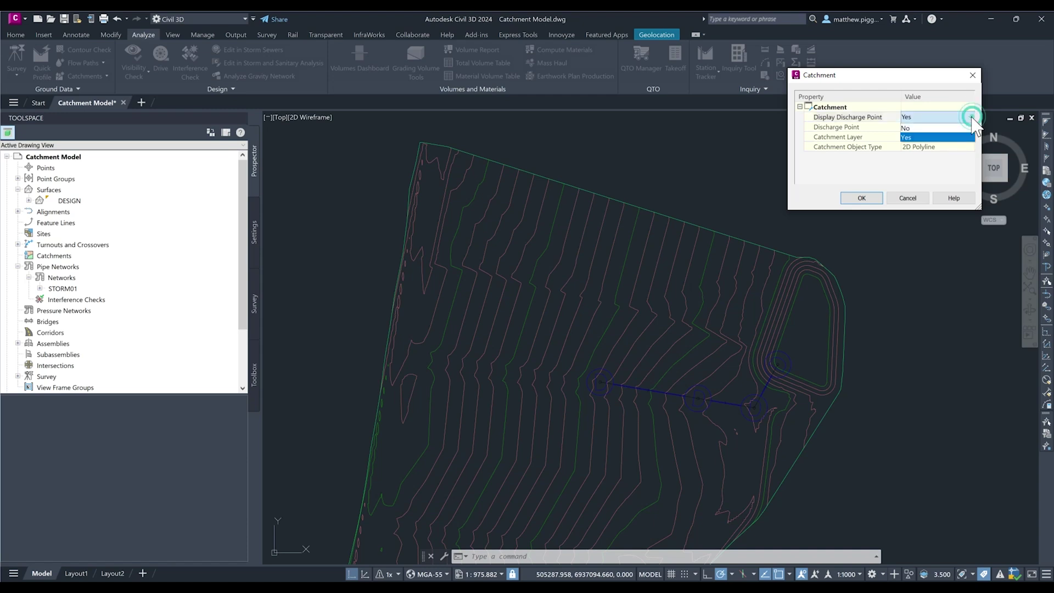
left_click(919, 128)
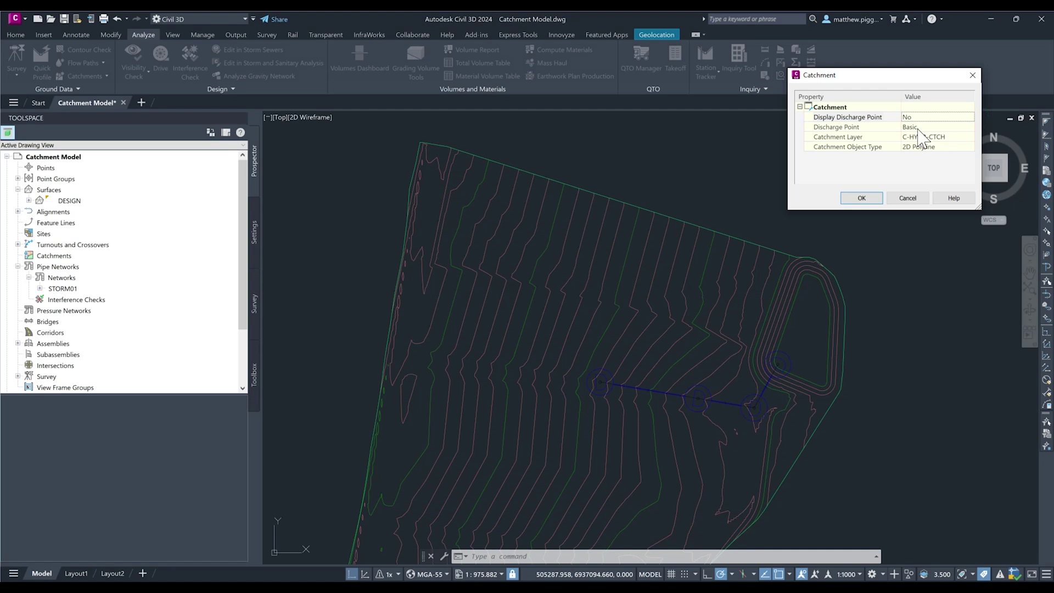
- Create the first catchment with its discharge point at the pipe end
left_click(872, 200)
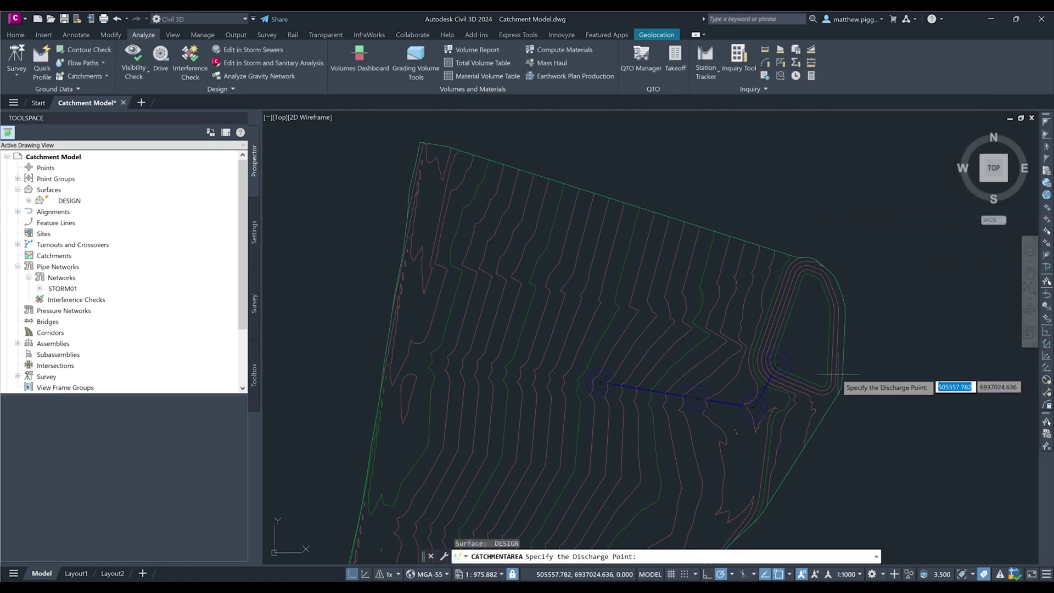
scroll(629, 411, "up", 2)
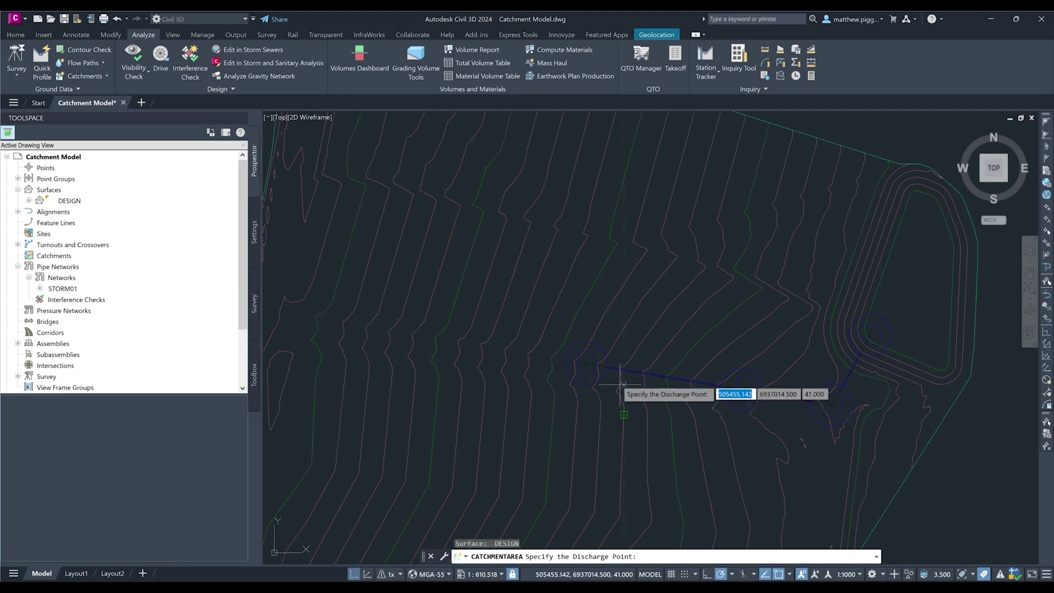
scroll(611, 368, "up", 2)
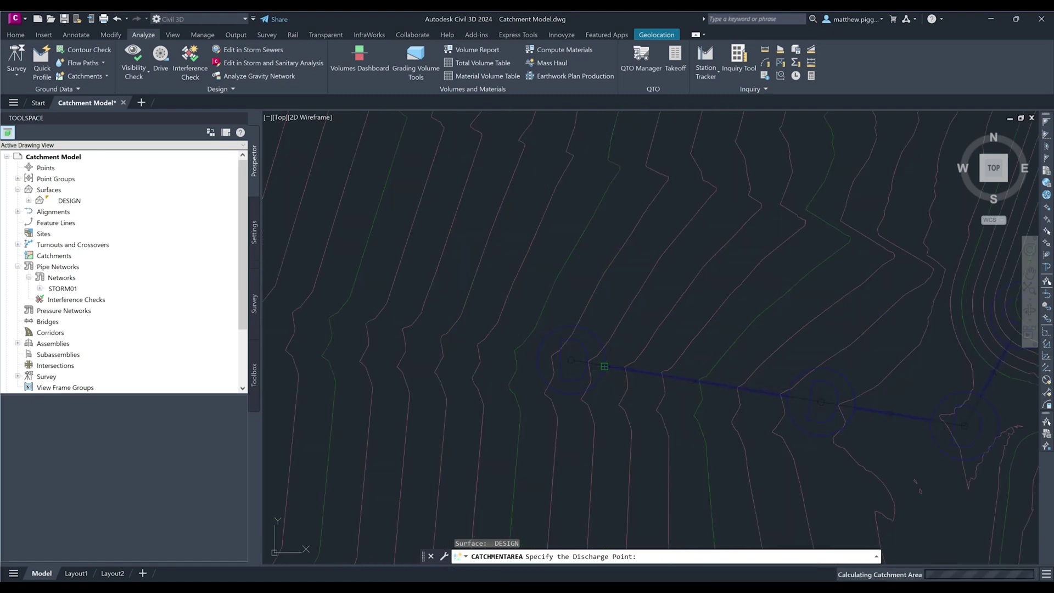
left_click(605, 366)
scroll(606, 363, "down", 2)
scroll(671, 359, "down", 3)
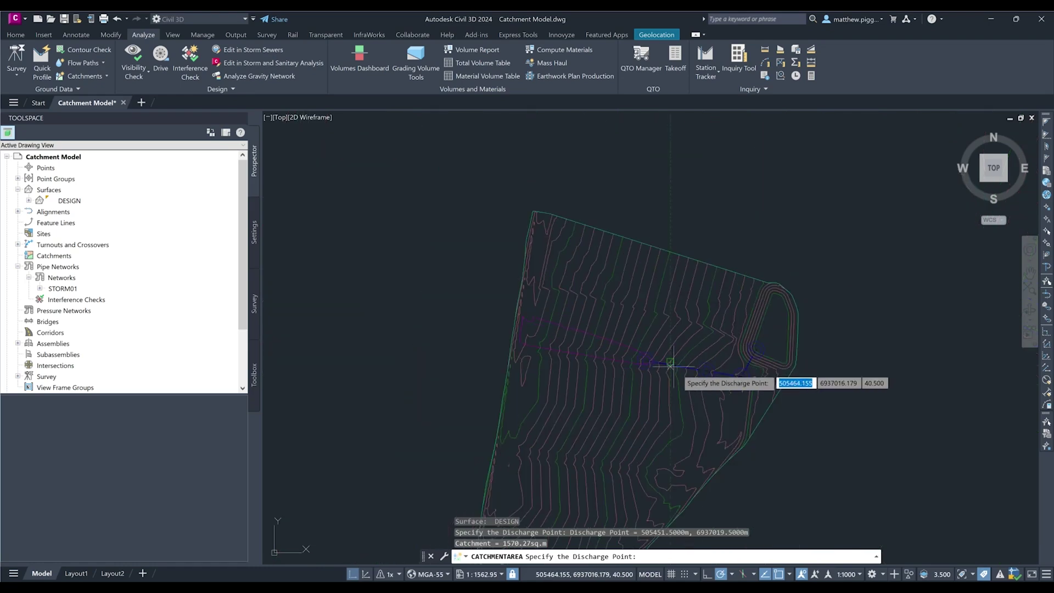
scroll(604, 300, "up", 7)
scroll(613, 303, "up", 2)
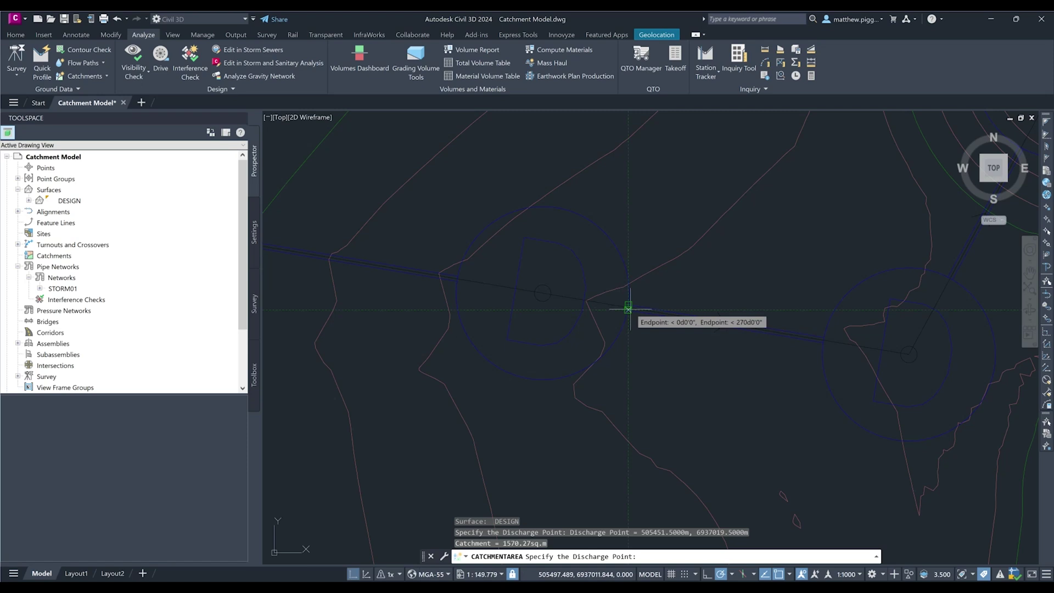
- Create two more catchments at pipe structures, the last 11092.83 sq.m, then end the command
left_click(628, 309)
scroll(667, 351, "down", 8)
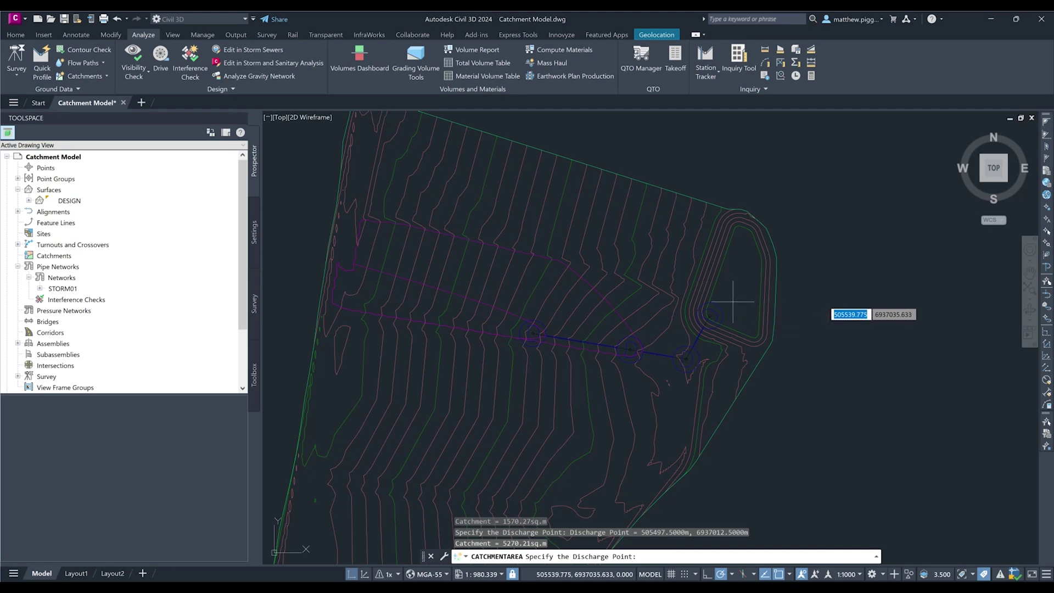
left_click(733, 295)
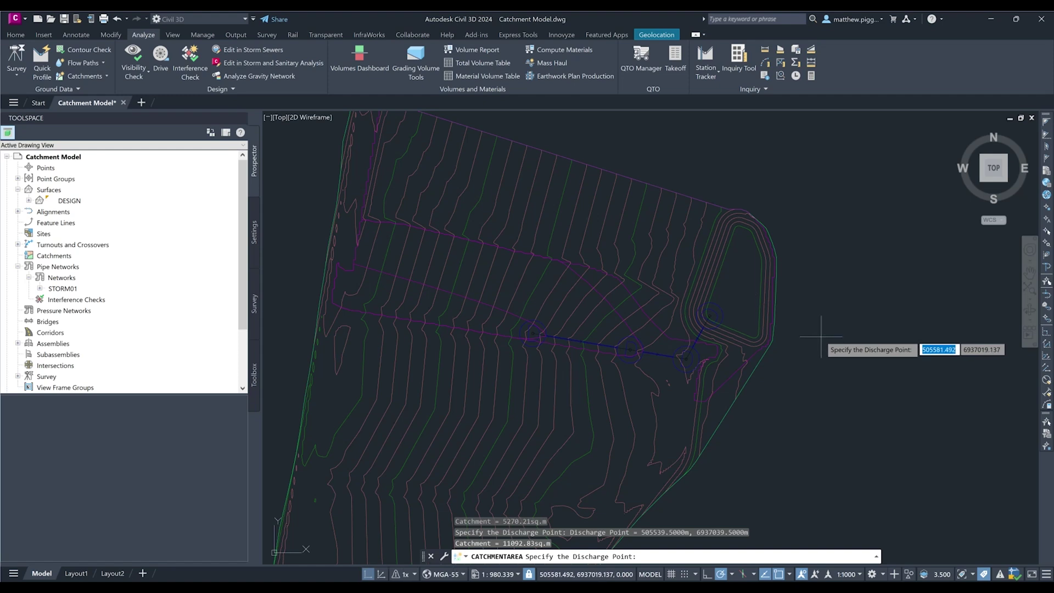
key("Escape")
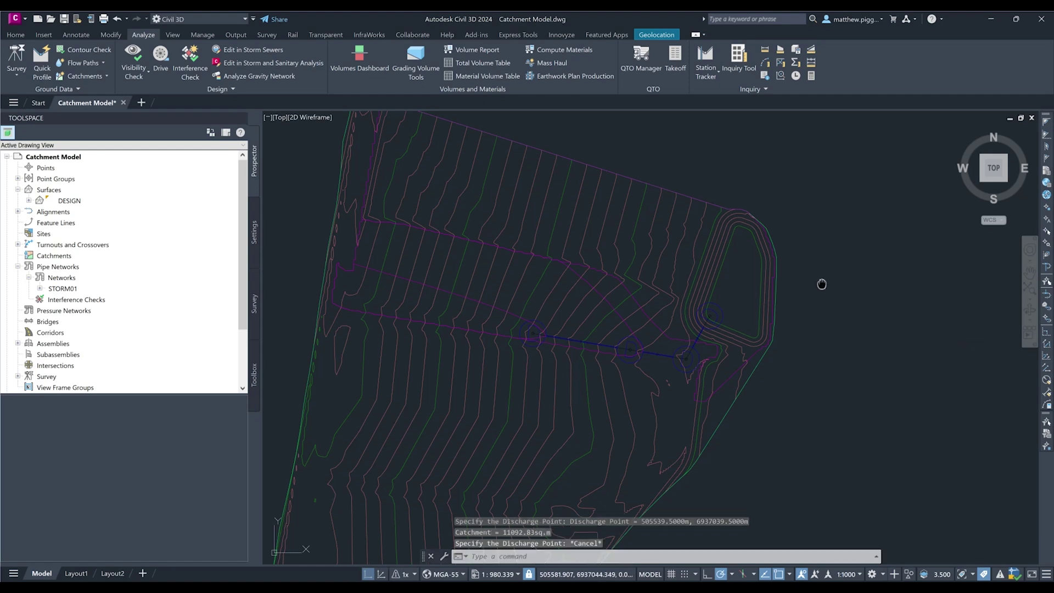
middle_click_drag(822, 284, 848, 355)
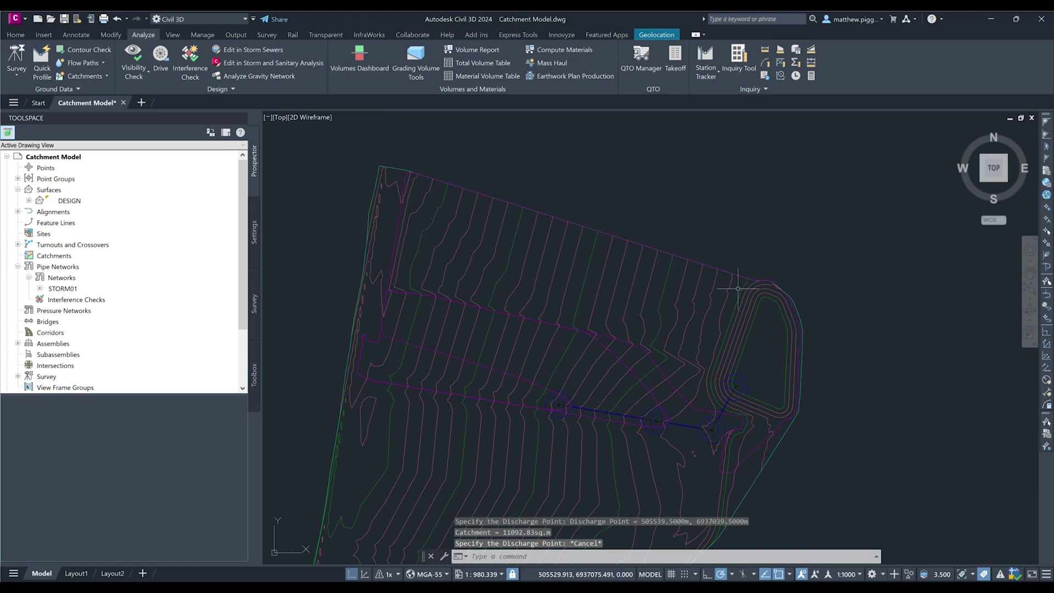
- Trace water-drop flow paths on DESIGN from six points across the site toward the pond
left_click(101, 61)
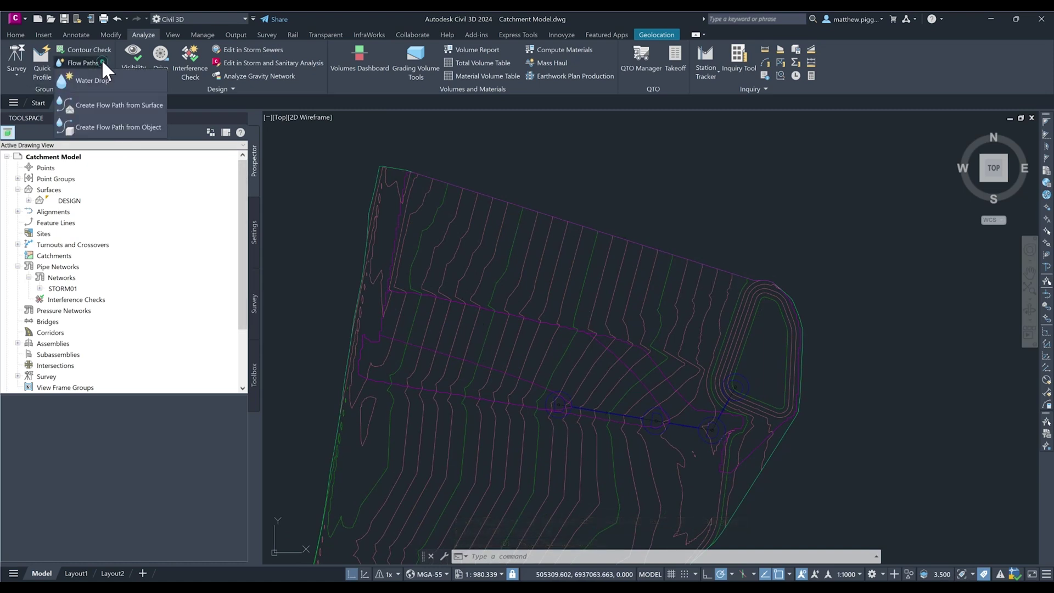
left_click(131, 79)
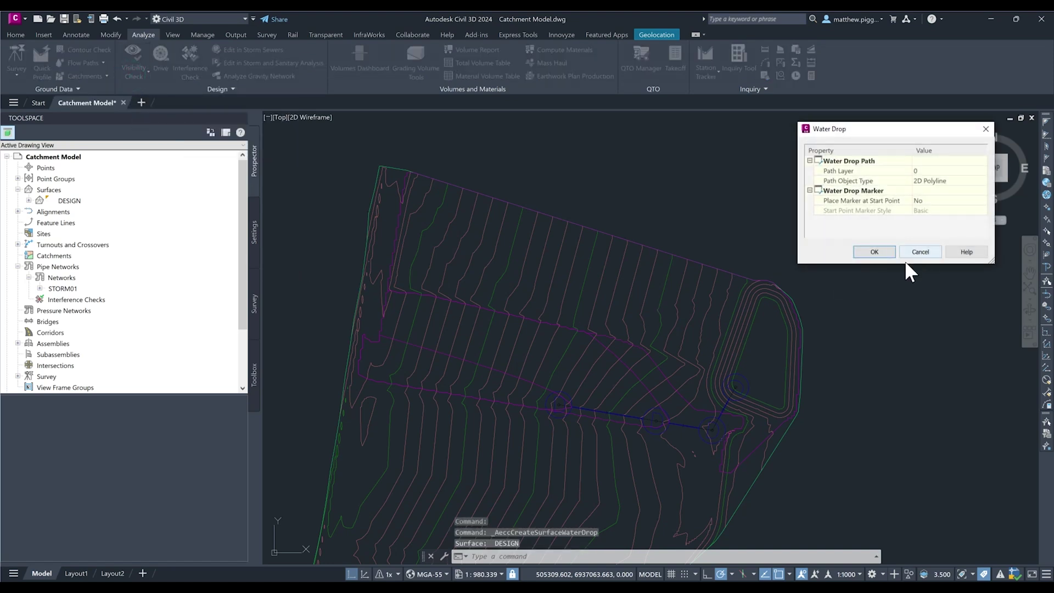
left_click(876, 253)
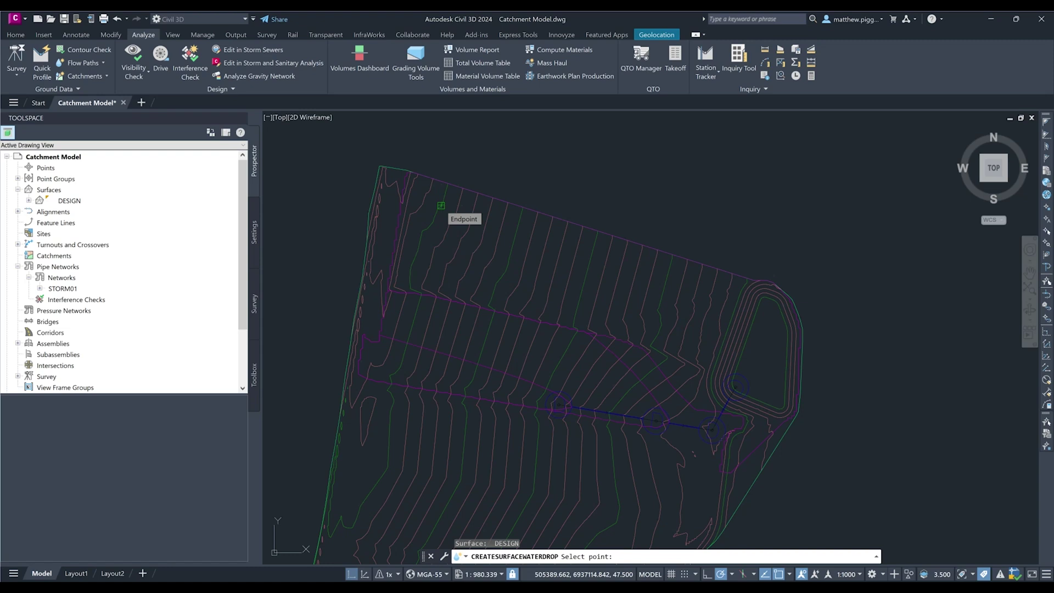
left_click(441, 205)
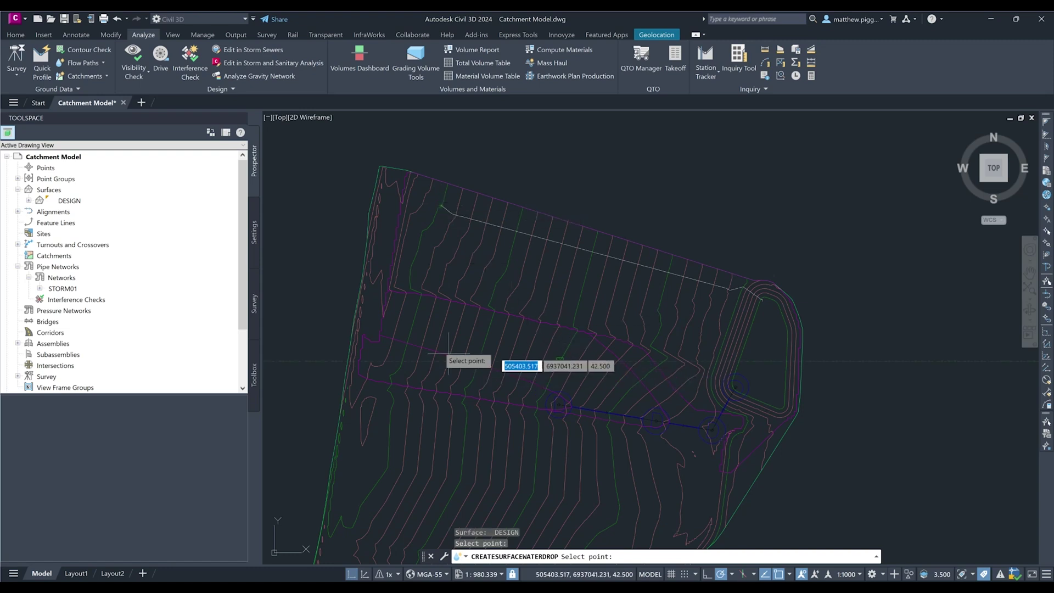
left_click(416, 316)
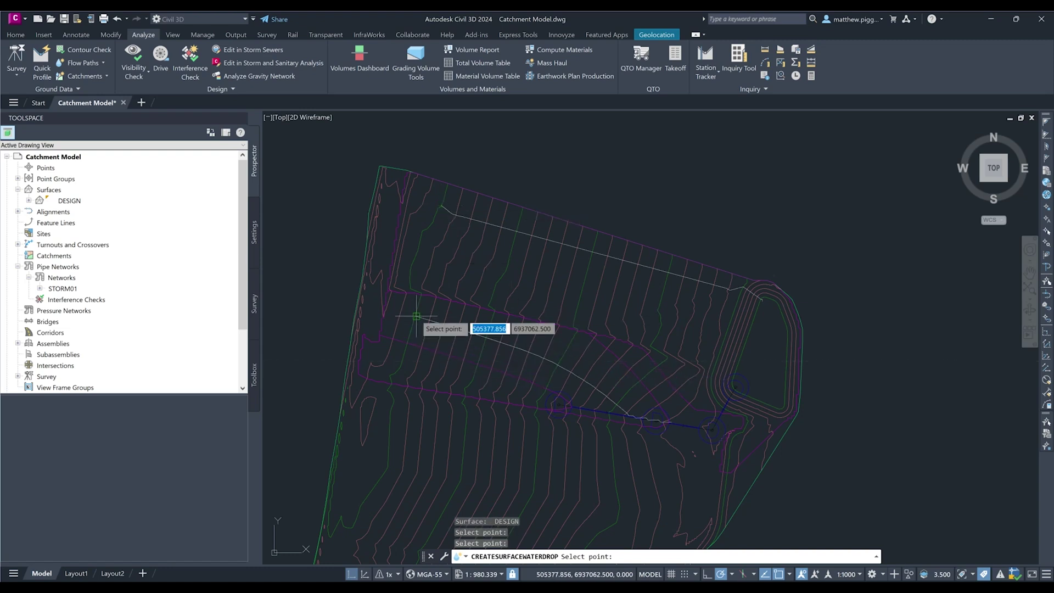
left_click(396, 375)
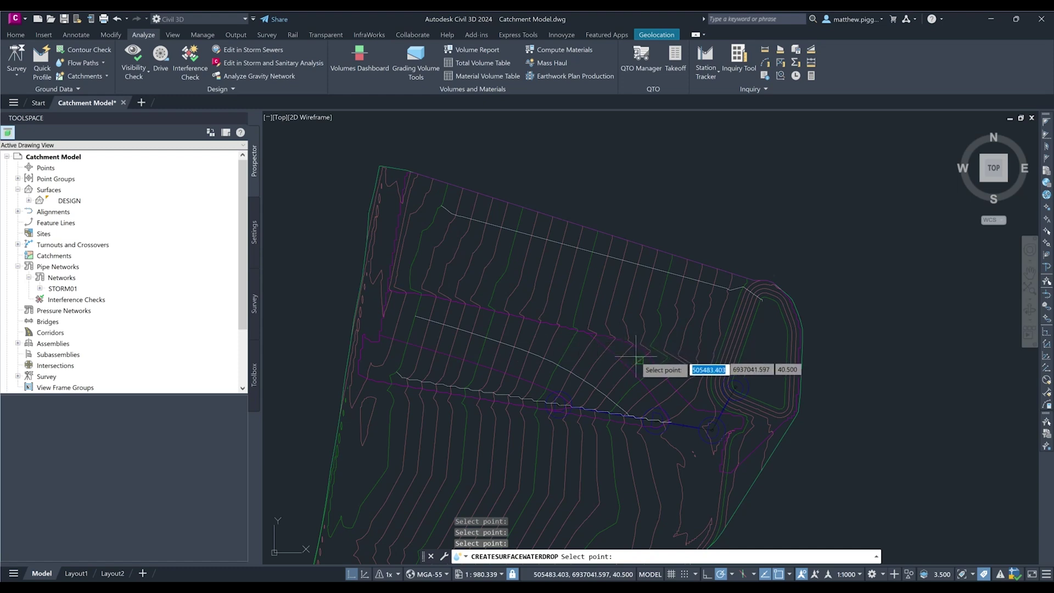
middle_click_drag(636, 357, 634, 245)
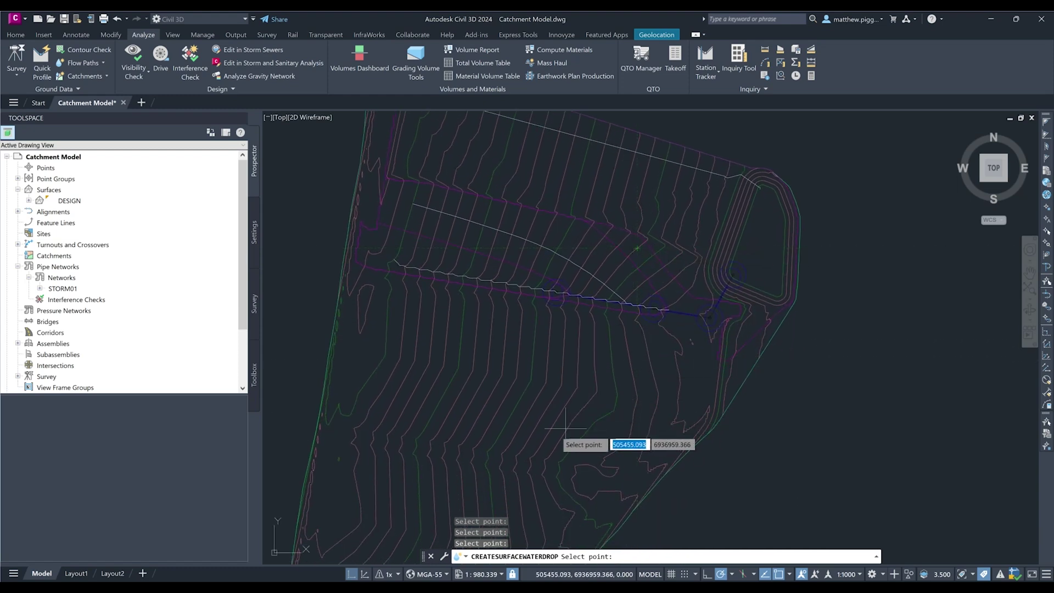
left_click(382, 393)
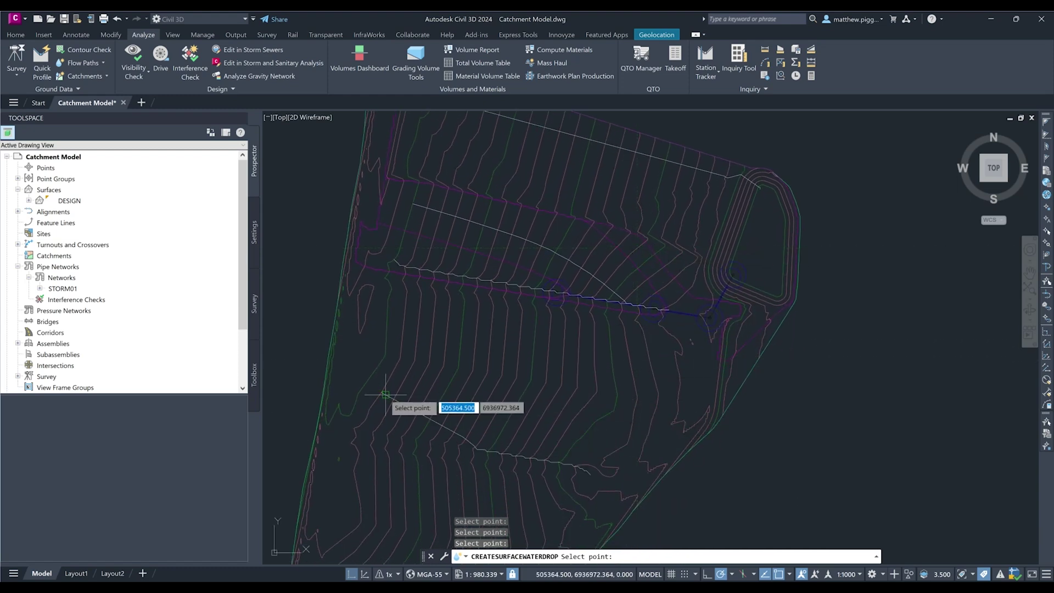
left_click(367, 497)
left_click(434, 327)
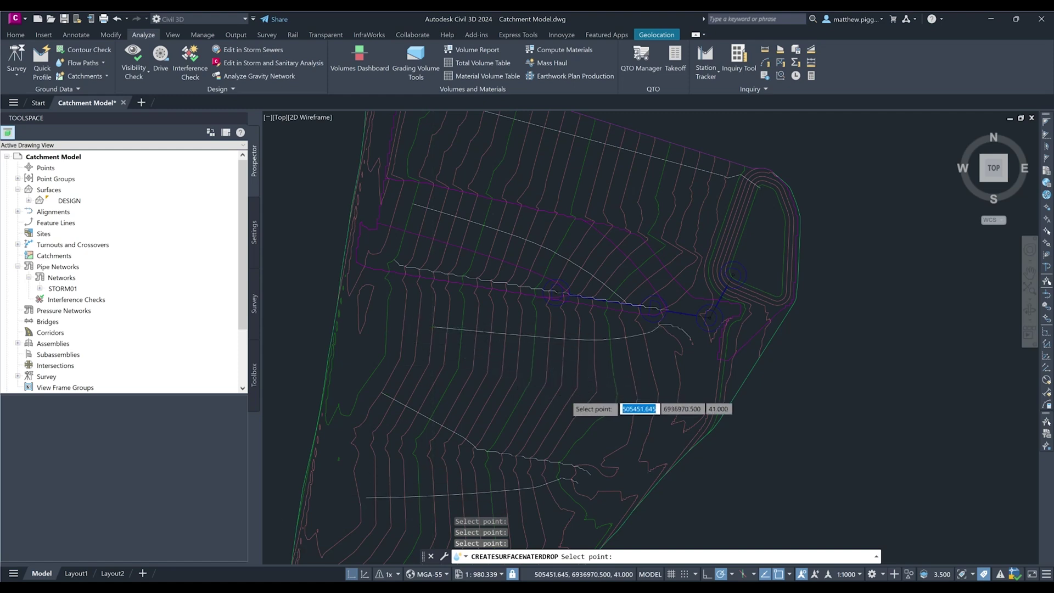
scroll(567, 392, "down", 2)
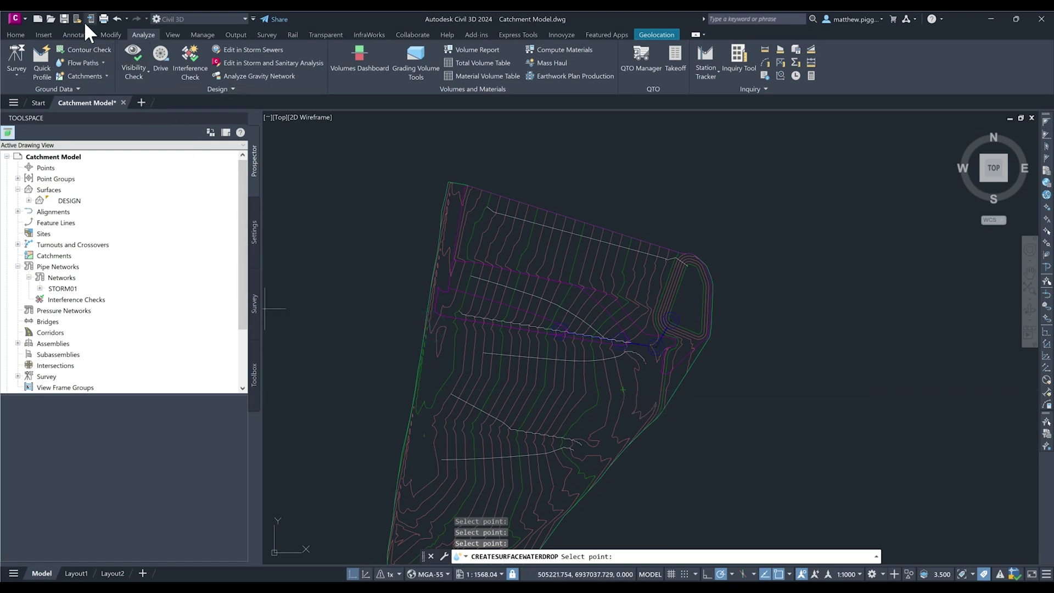
- Undo the traced water-drop paths, leaving the catchment boundaries around STORM01 in plan
left_click(119, 18)
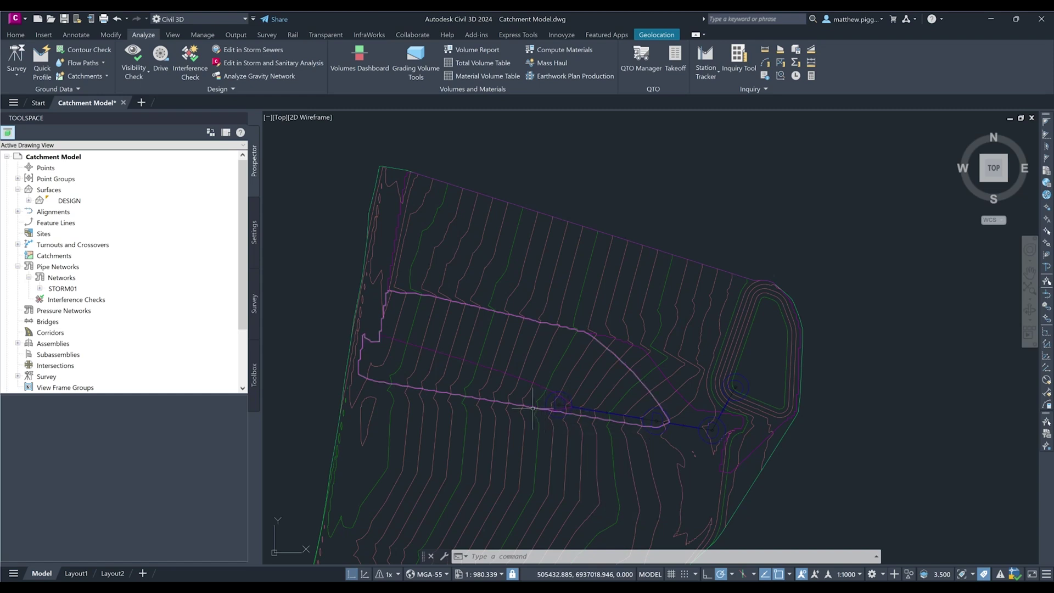
scroll(559, 410, "up", 2)
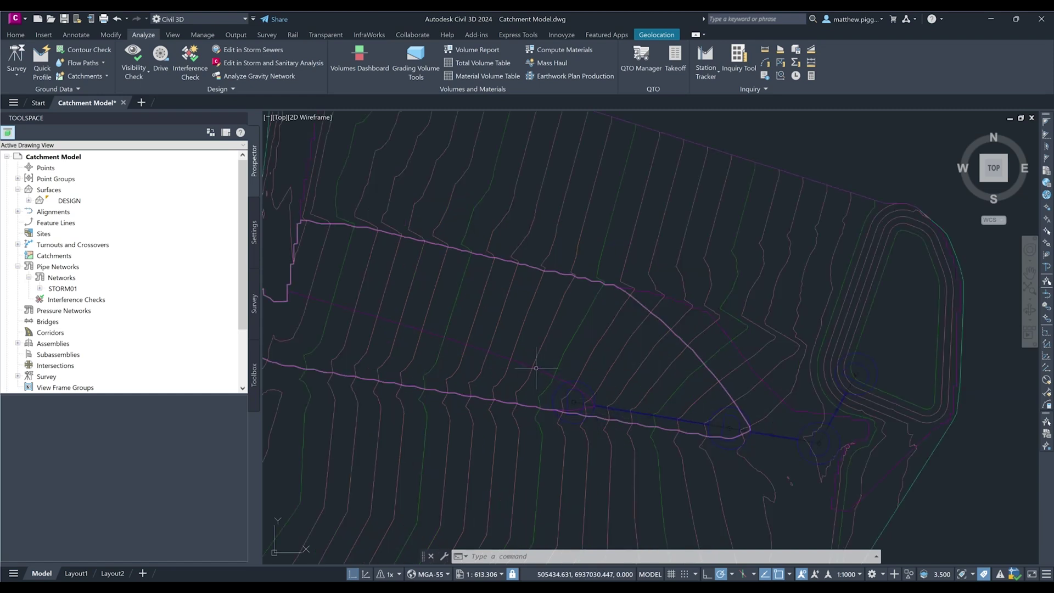
middle_click_drag(577, 369, 631, 376)
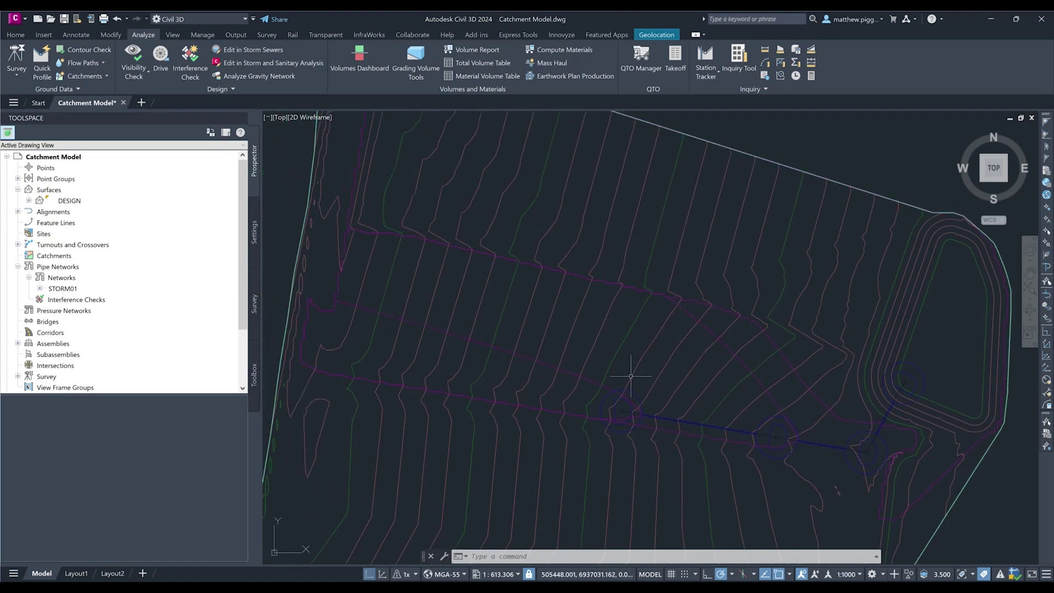
- Isolate the two catchment boundary polylines and zoom to their extents
left_click(593, 382)
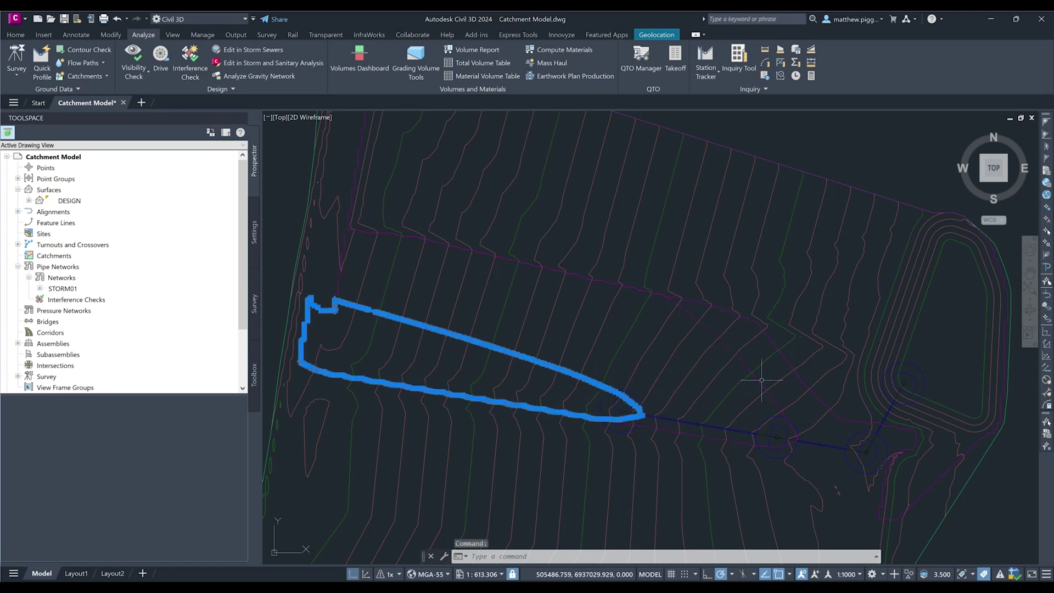
right_click(756, 353)
mouse_move(815, 387)
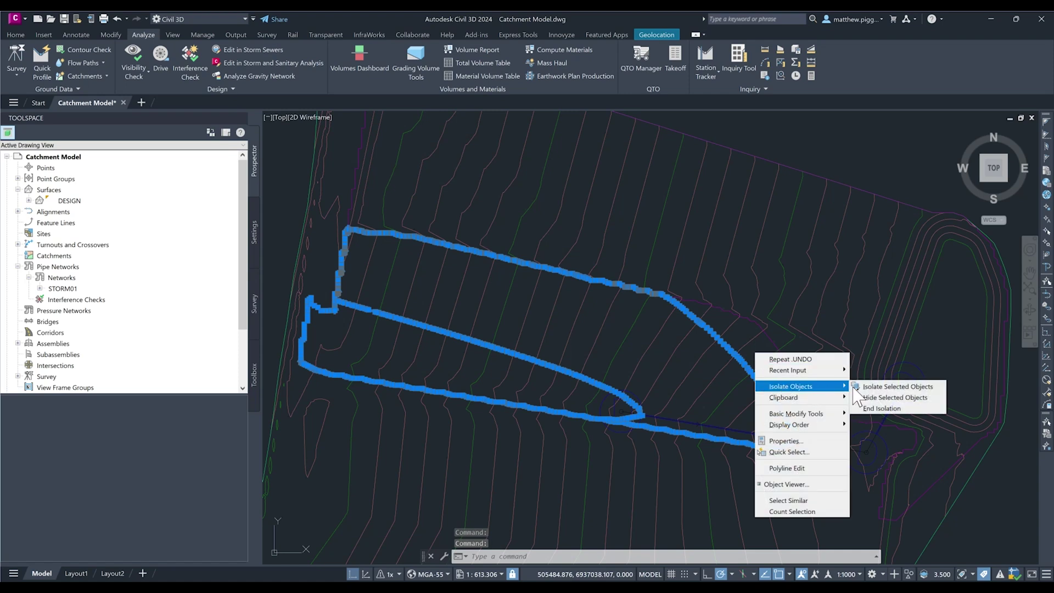
left_click(923, 387)
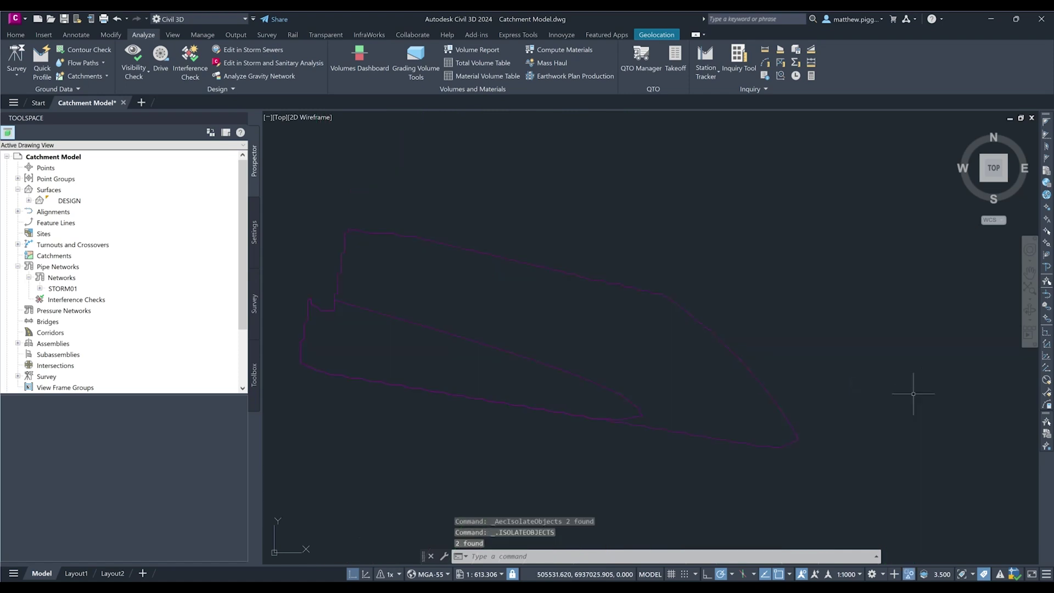
left_click(1027, 290)
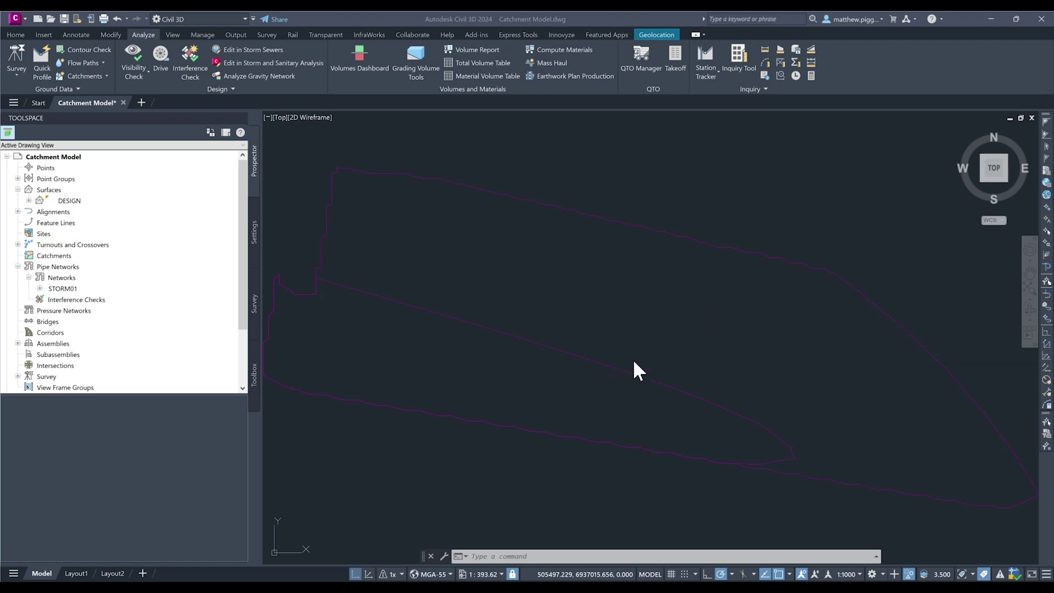
- Use BOUNDARY (BO) with Pick Points inside the upper catchment region to create one polyline
type("BO")
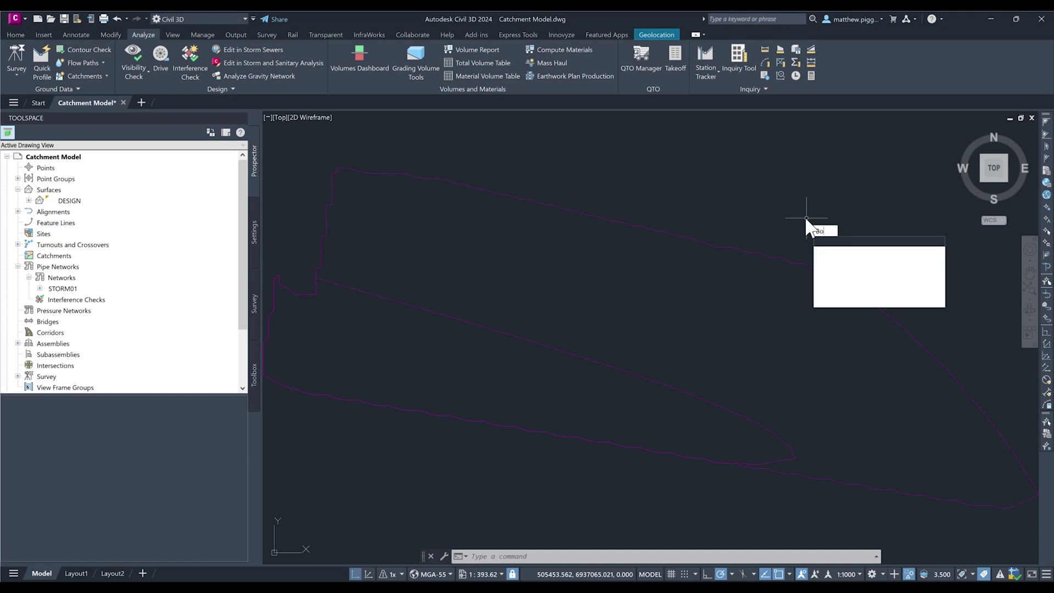
key("Return")
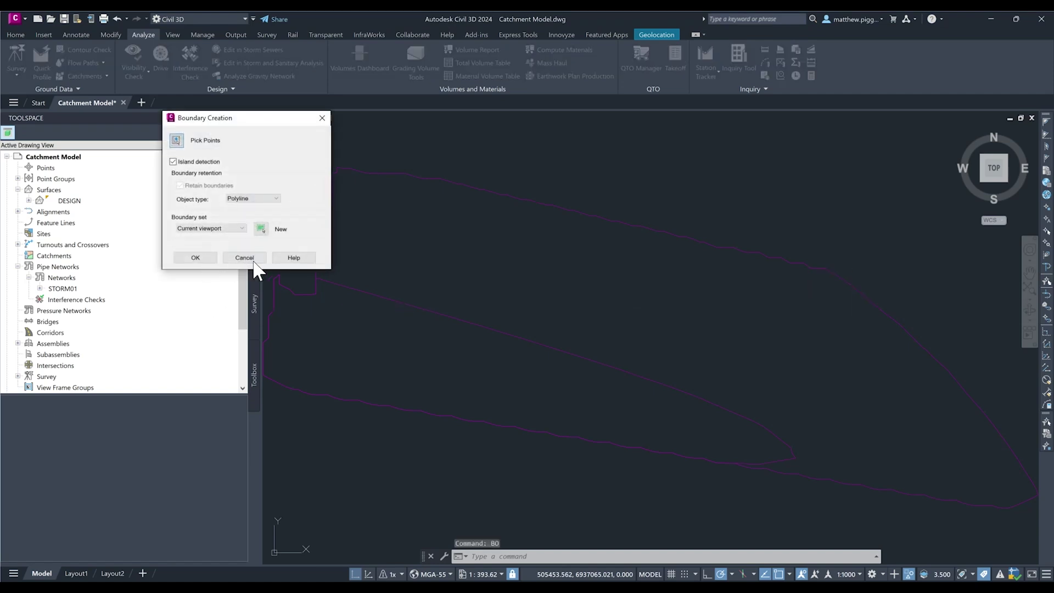
left_click(197, 259)
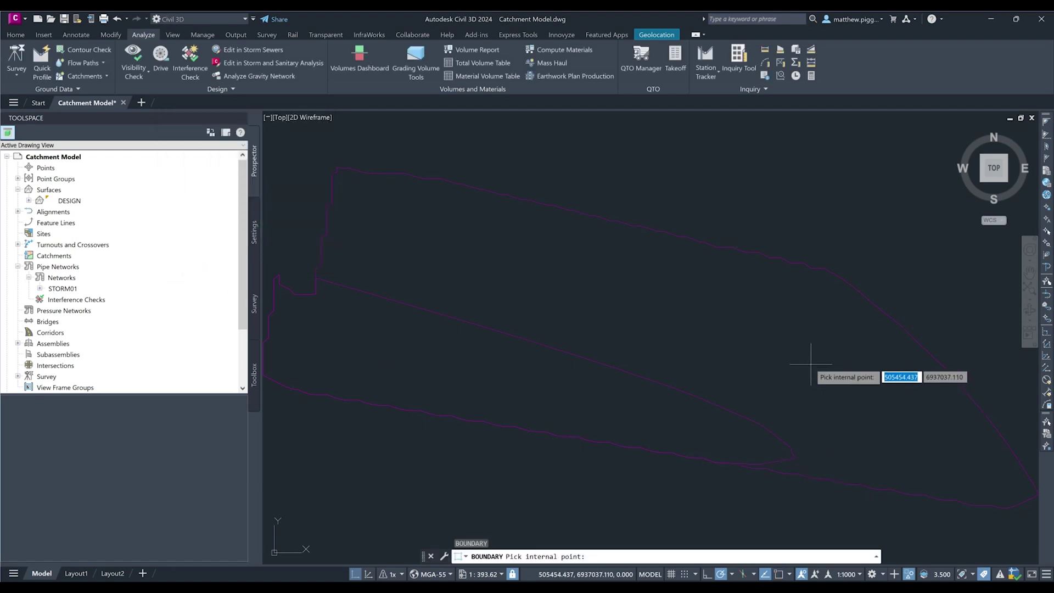
left_click(871, 435)
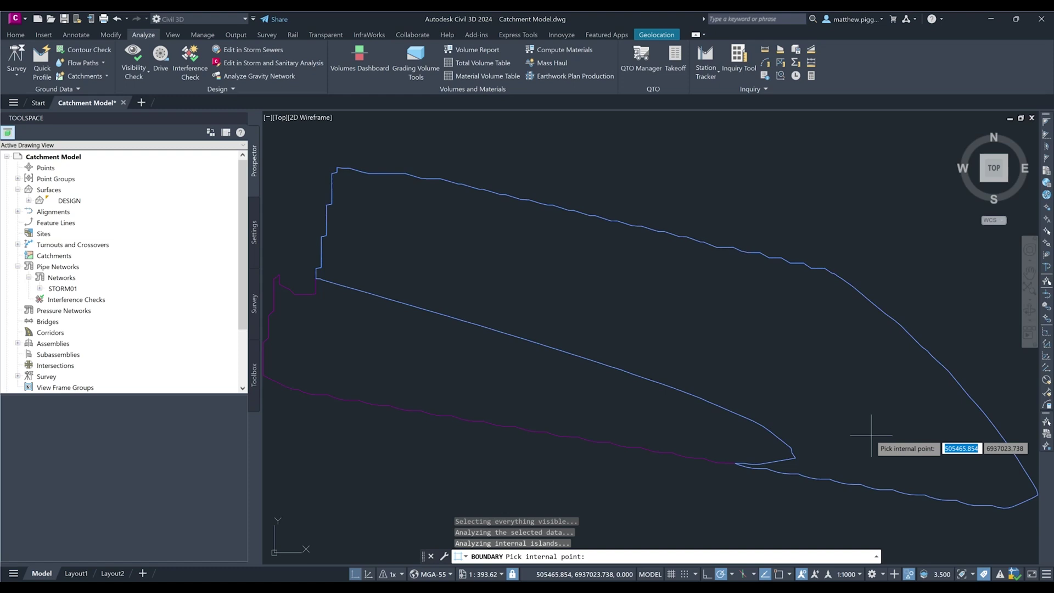
key("Return")
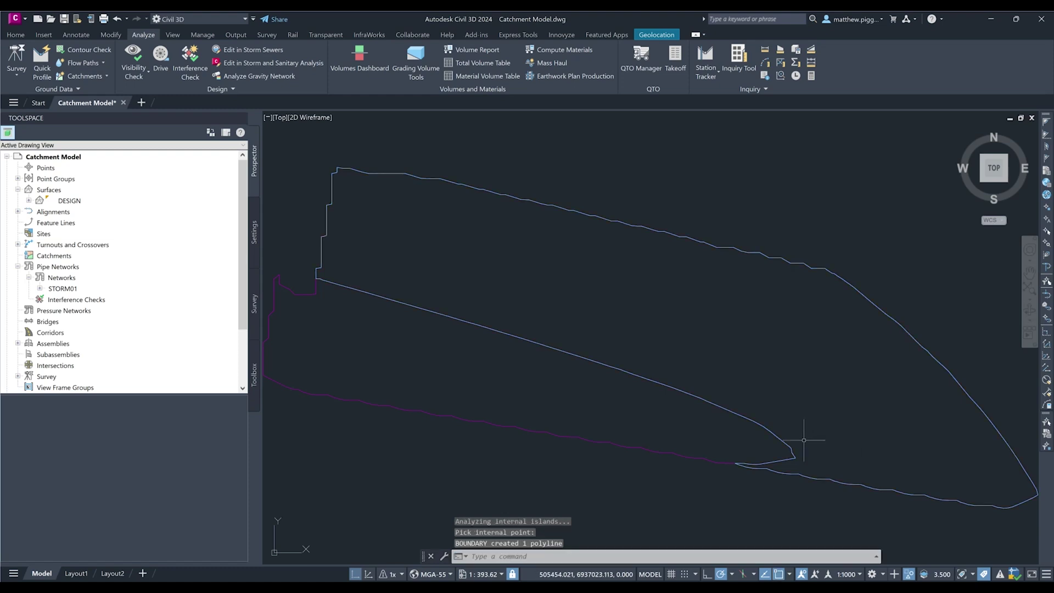
- Remove the original outer catchment outline and end object isolation, restoring 35 hidden objects
left_click(709, 460)
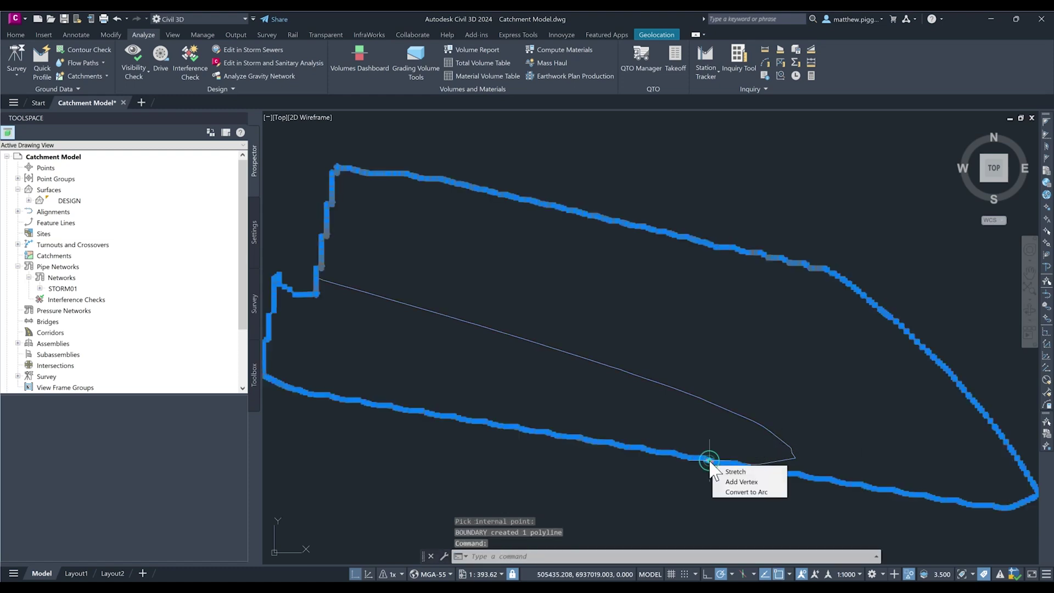
key("Escape")
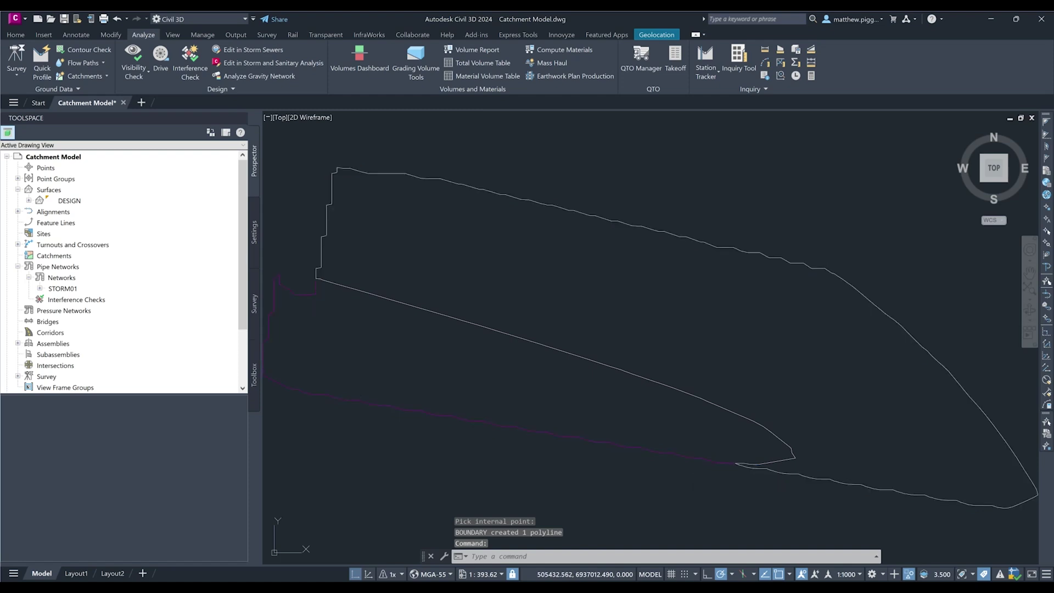
right_click(689, 330)
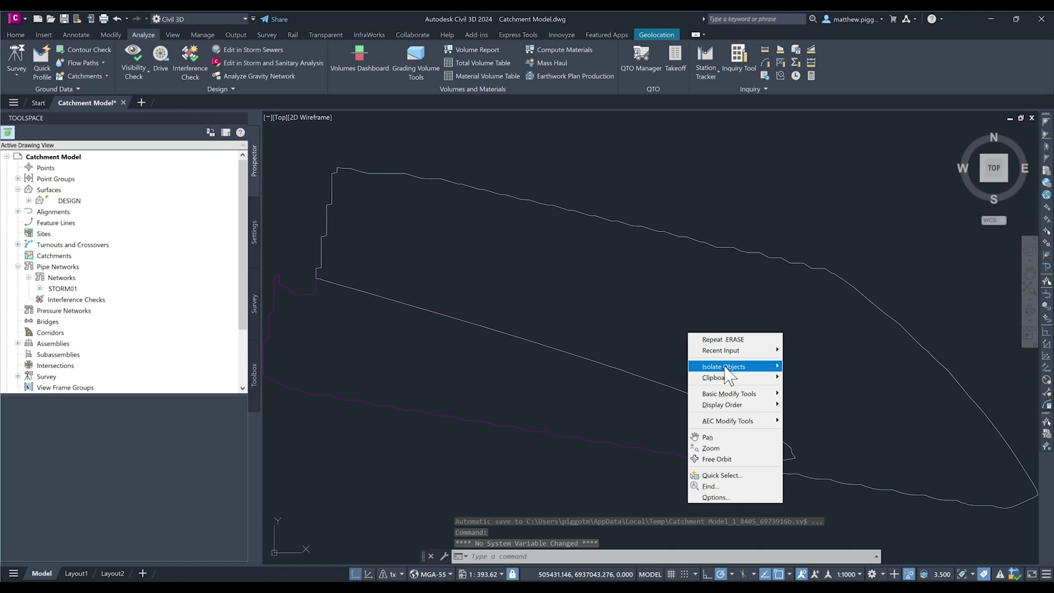
mouse_move(763, 366)
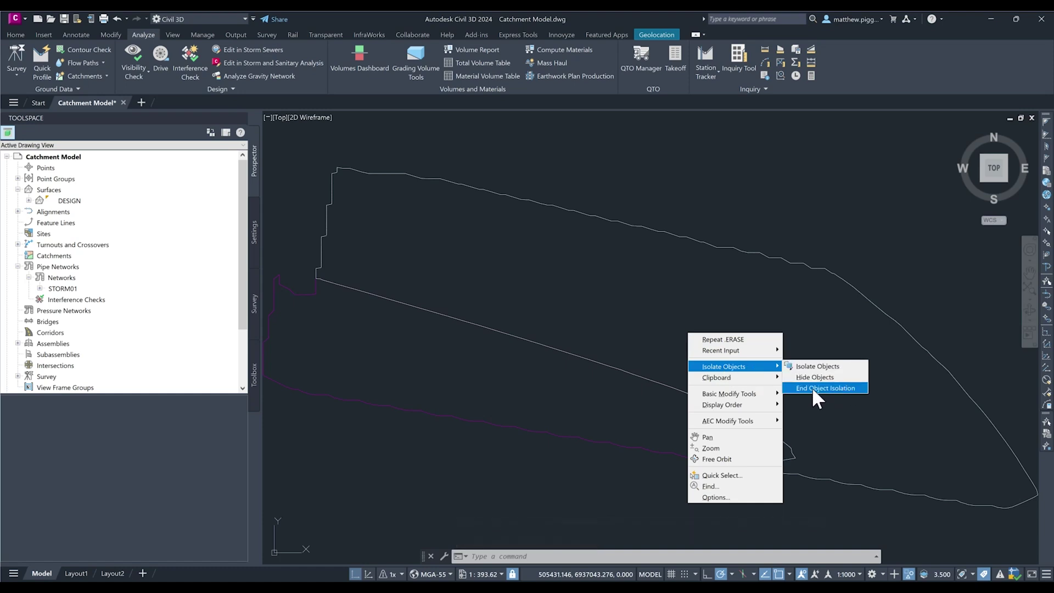
left_click(818, 387)
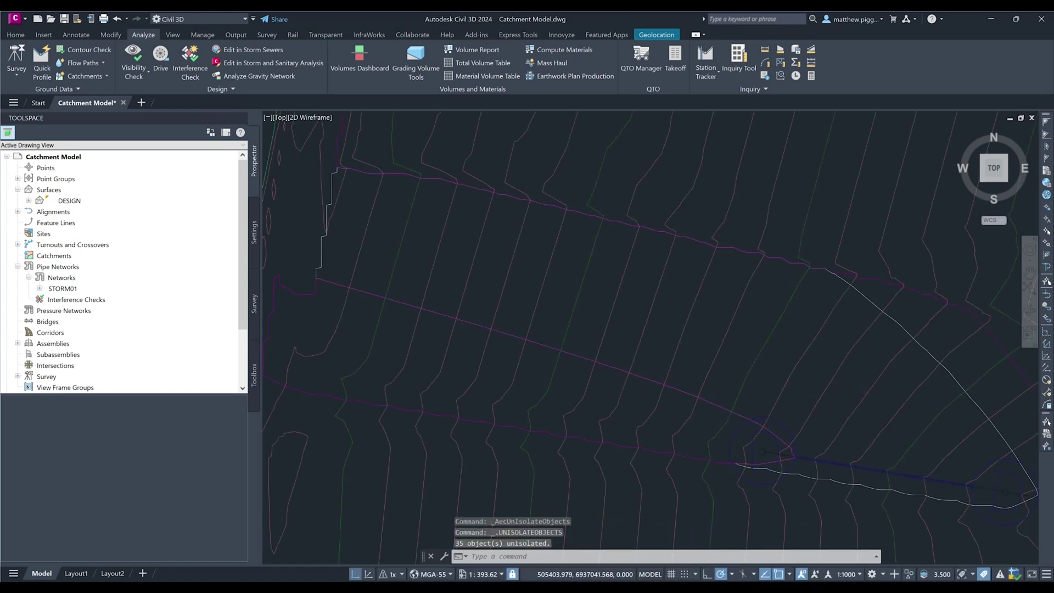
scroll(747, 378, "down", 4)
scroll(746, 313, "down", 1)
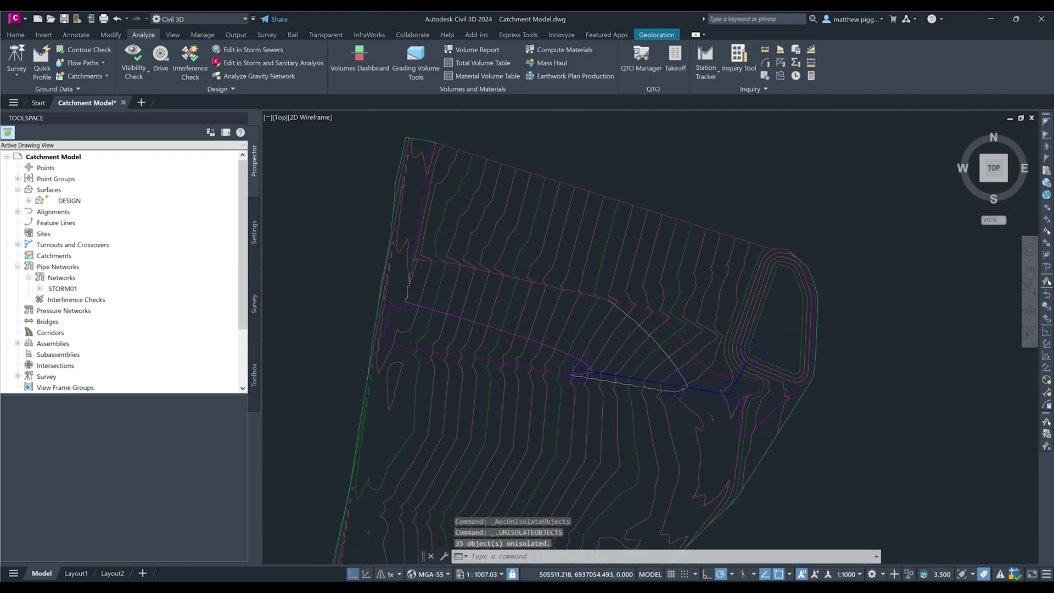
mouse_move(712, 295)
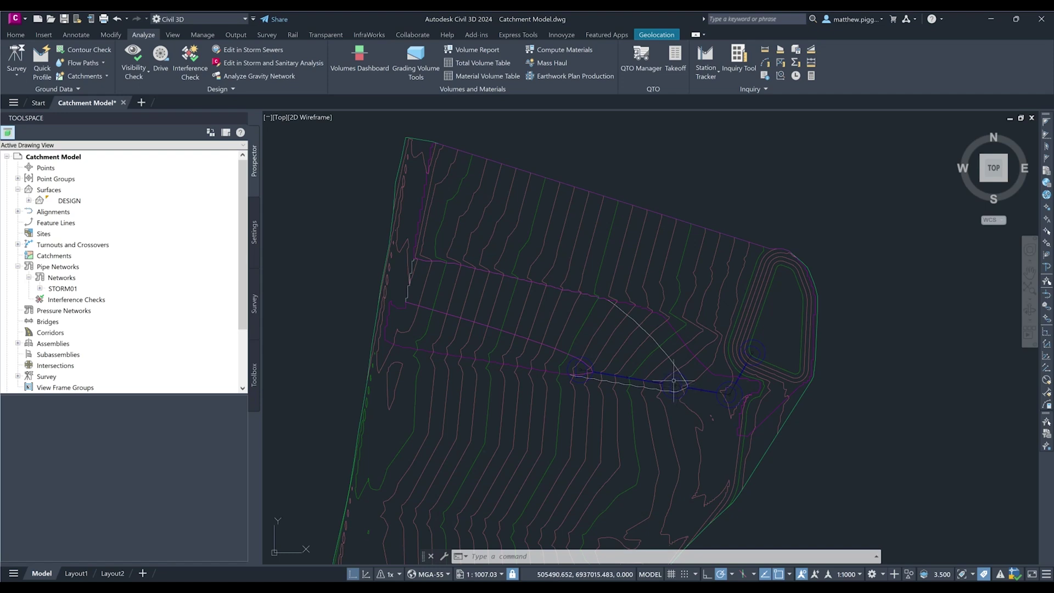
mouse_move(674, 380)
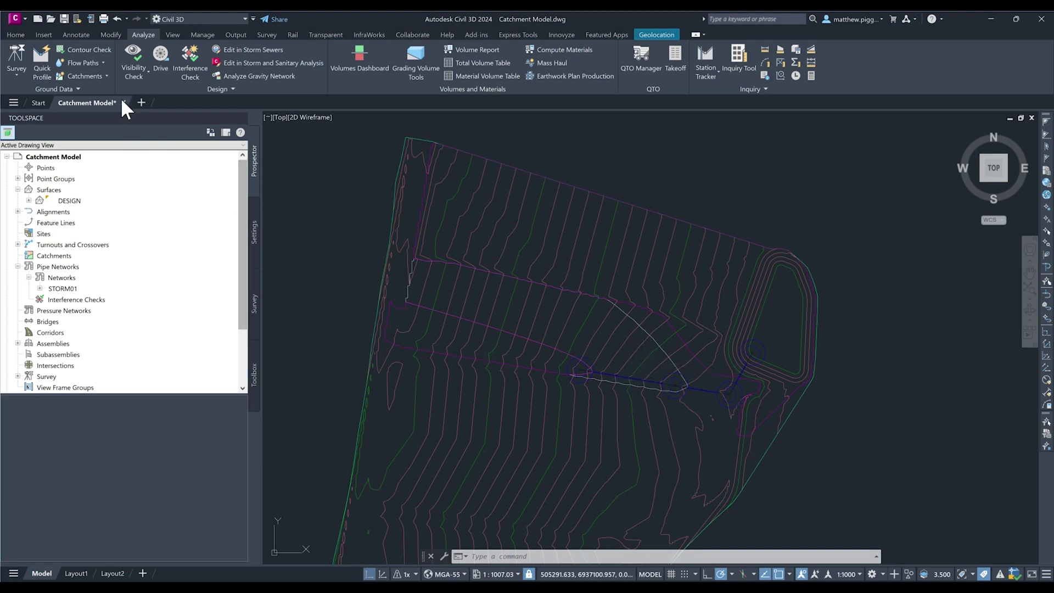
- Create Catchment - (1), 1570.27 sq.m, from the lower polyline, draining to Structure - (1)
left_click(96, 74)
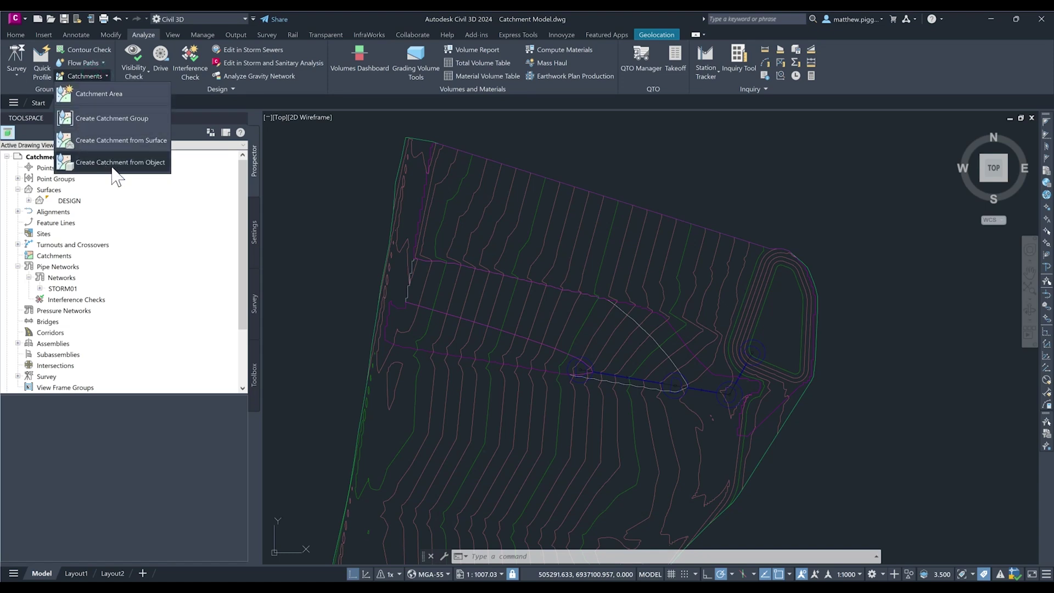
left_click(144, 164)
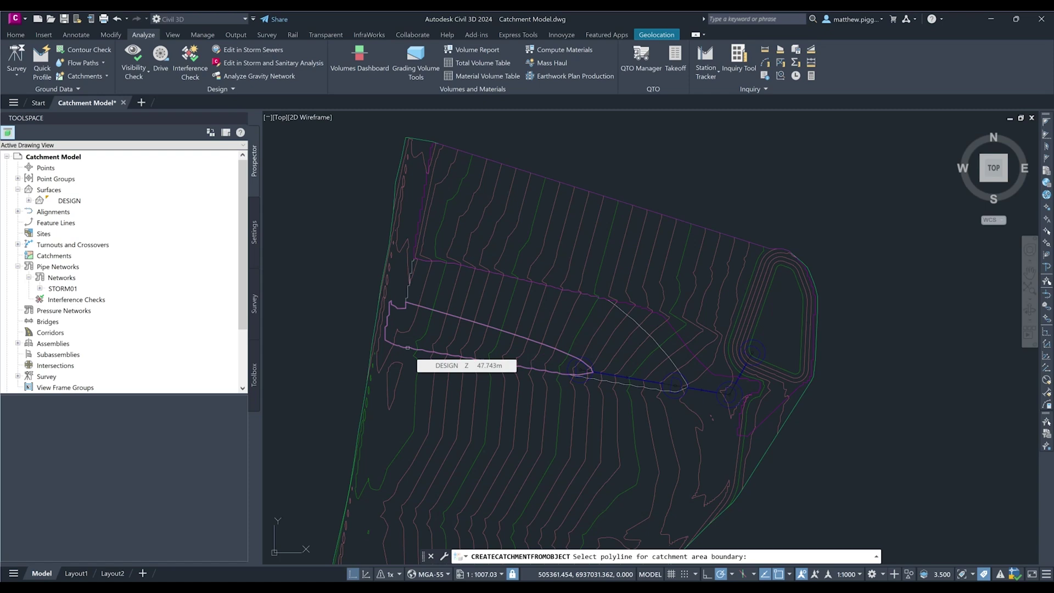
left_click(408, 348)
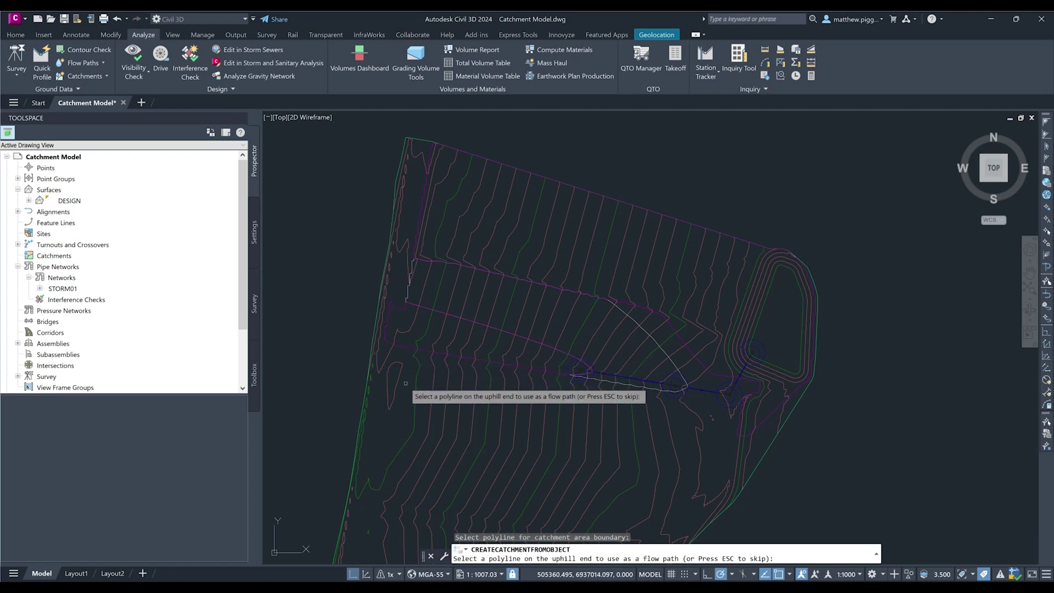
key("Escape")
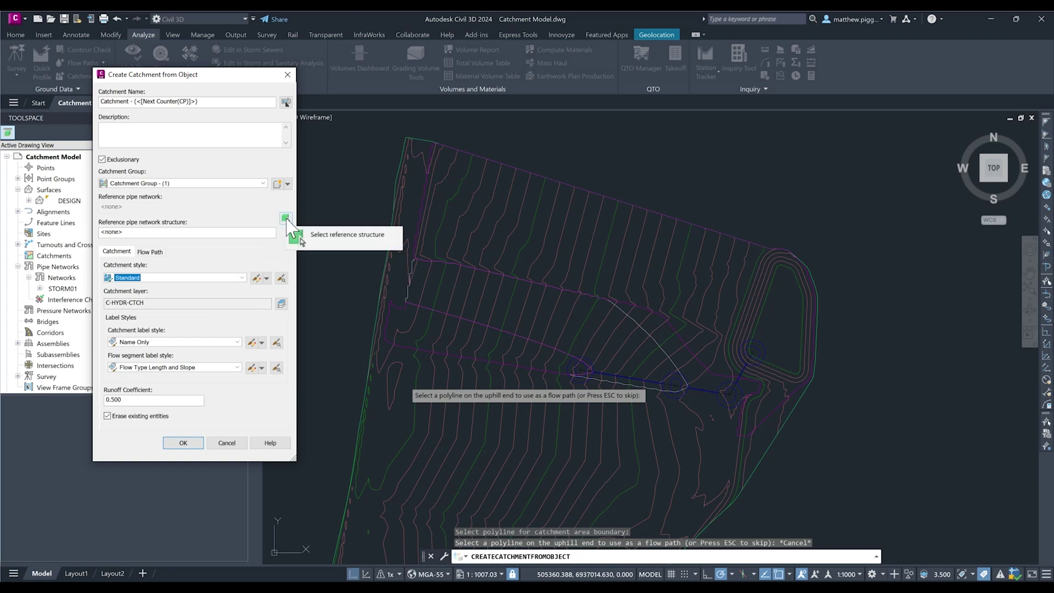
left_click(286, 218)
scroll(554, 399, "up", 2)
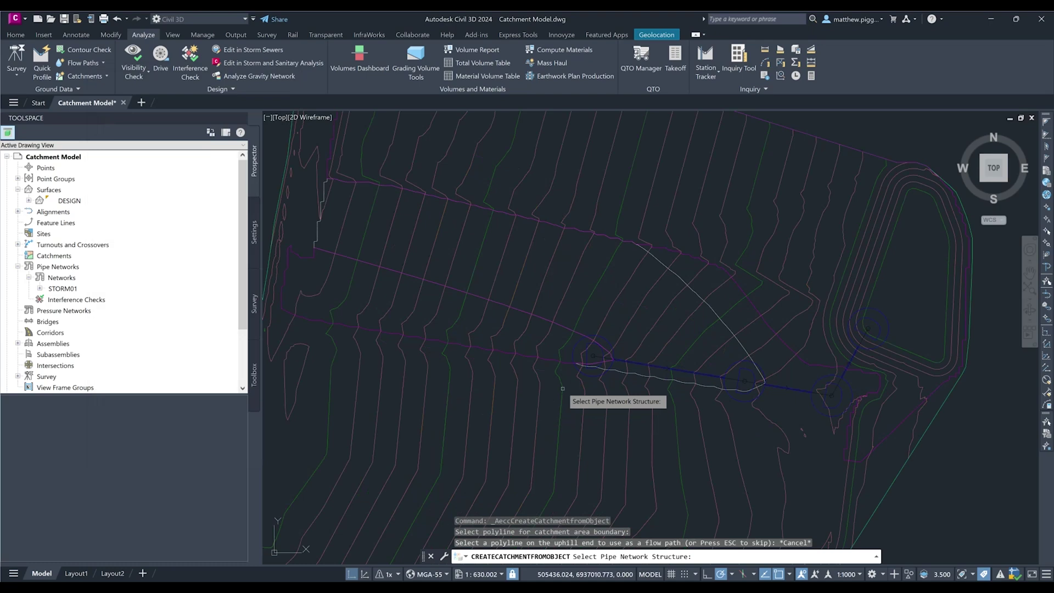
left_click(574, 347)
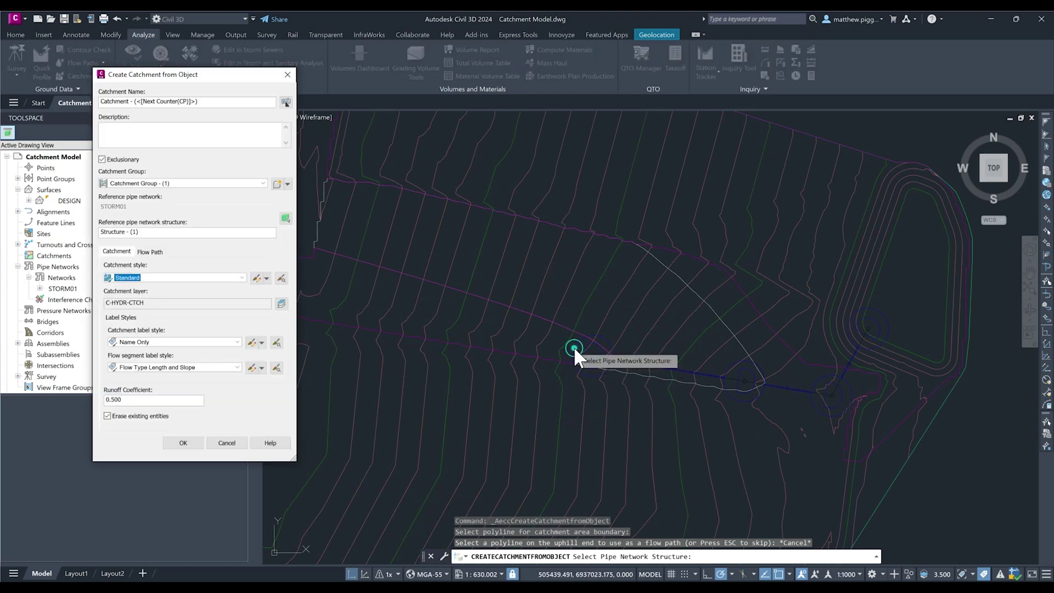
left_click(192, 444)
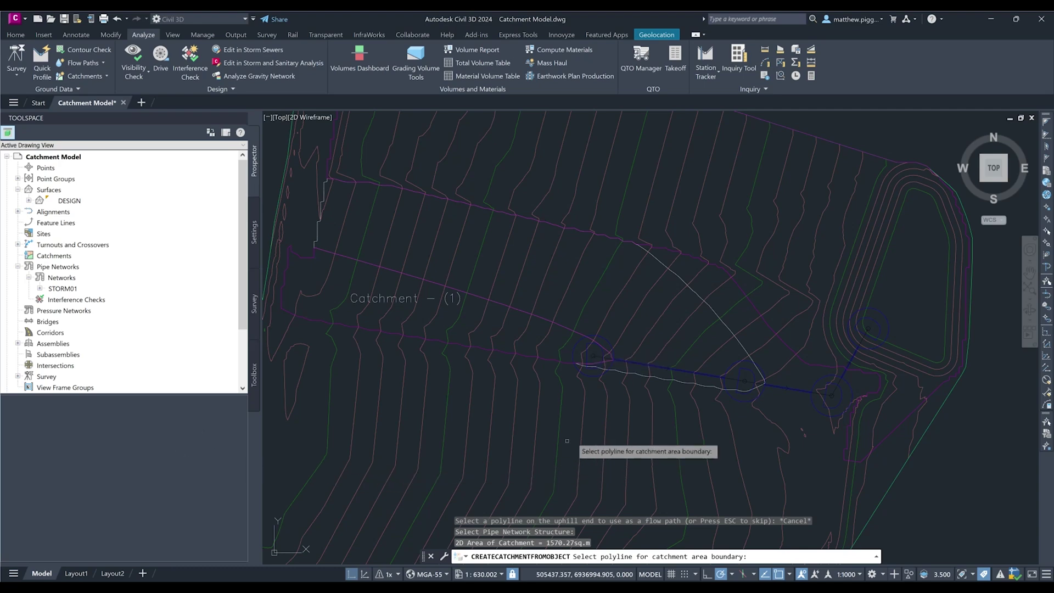
- Create Catchment - (2) from the upper boundary polyline, draining to the second manhole
left_click(714, 312)
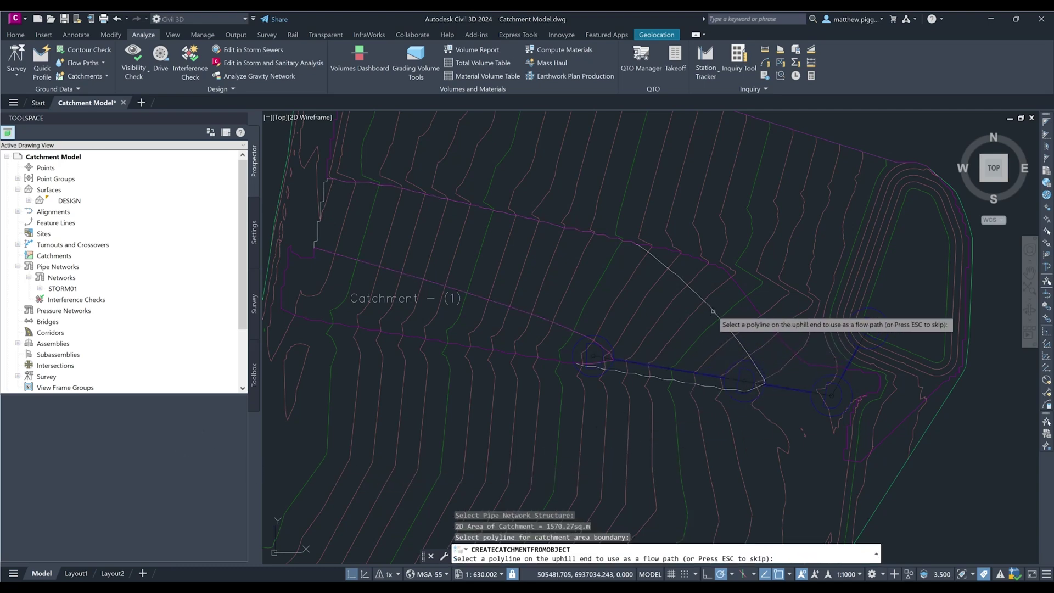
key("Escape")
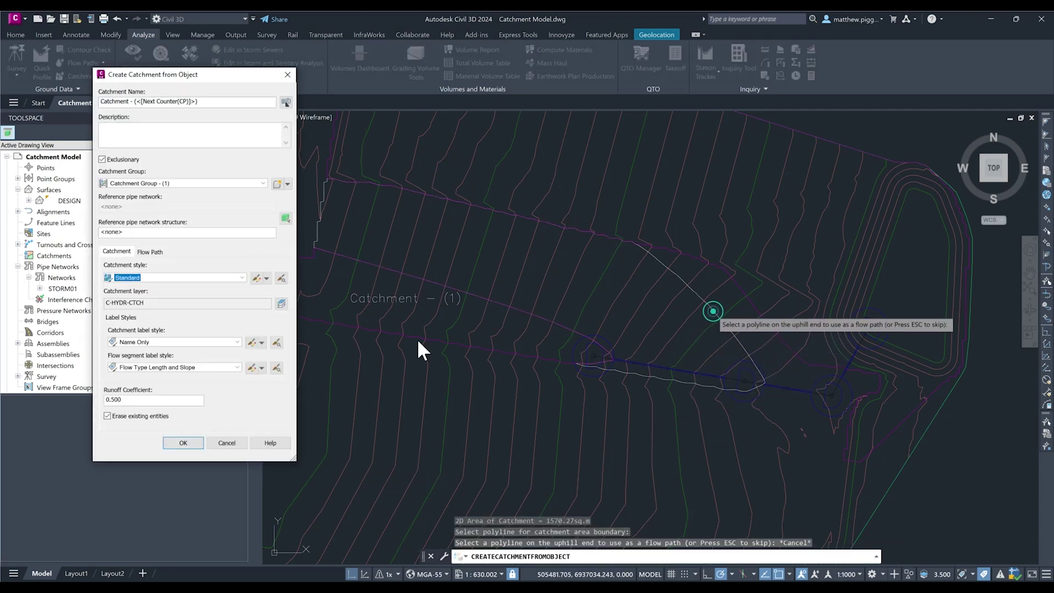
left_click(286, 218)
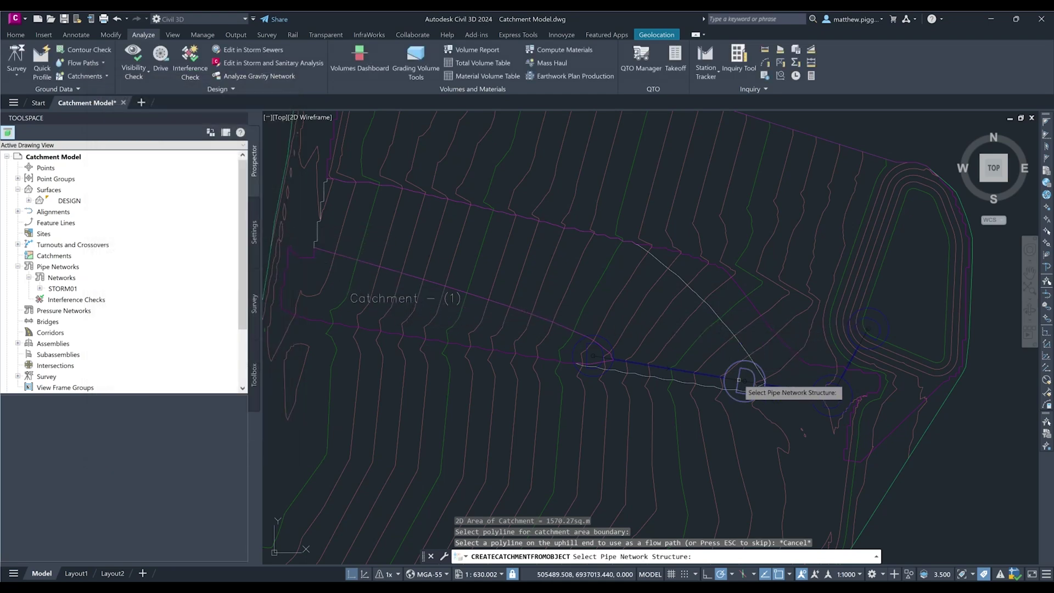
left_click(737, 362)
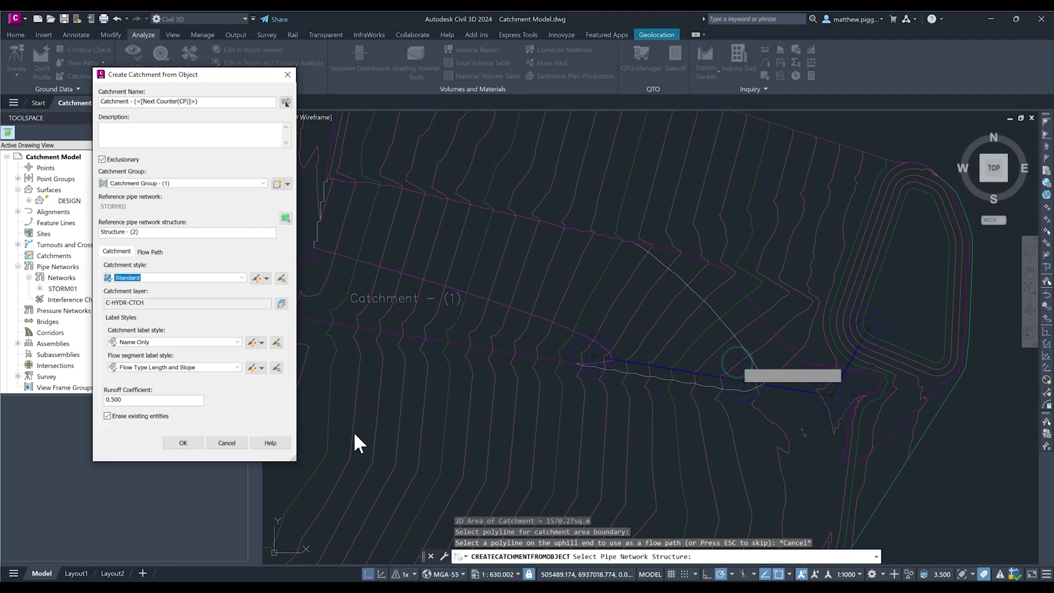
left_click(182, 444)
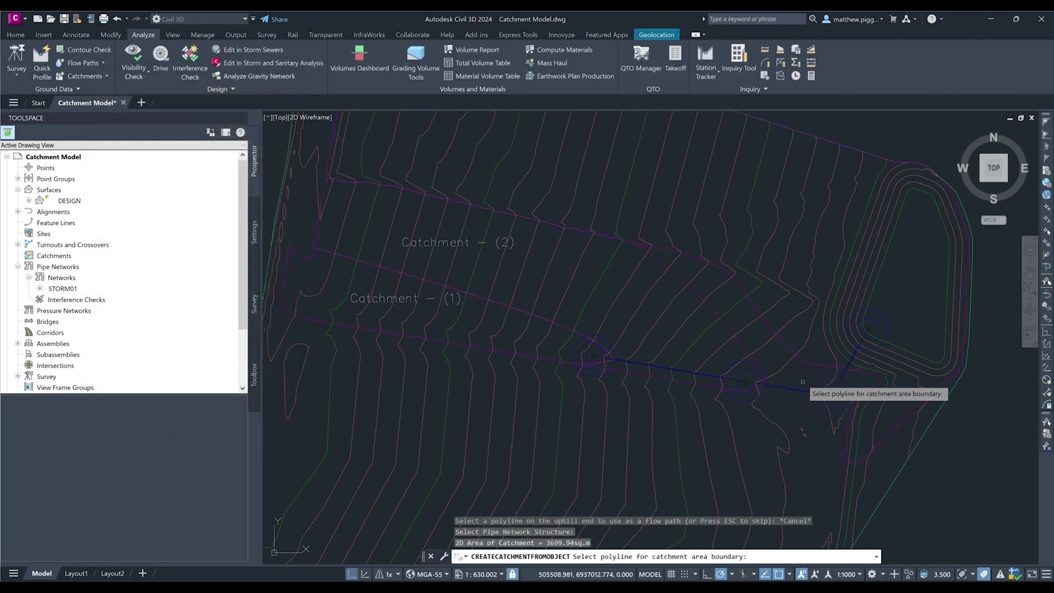
- Create Catchment - (3), 11092.83 sq.m, draining to Structure - (4), and end the command
left_click(818, 365)
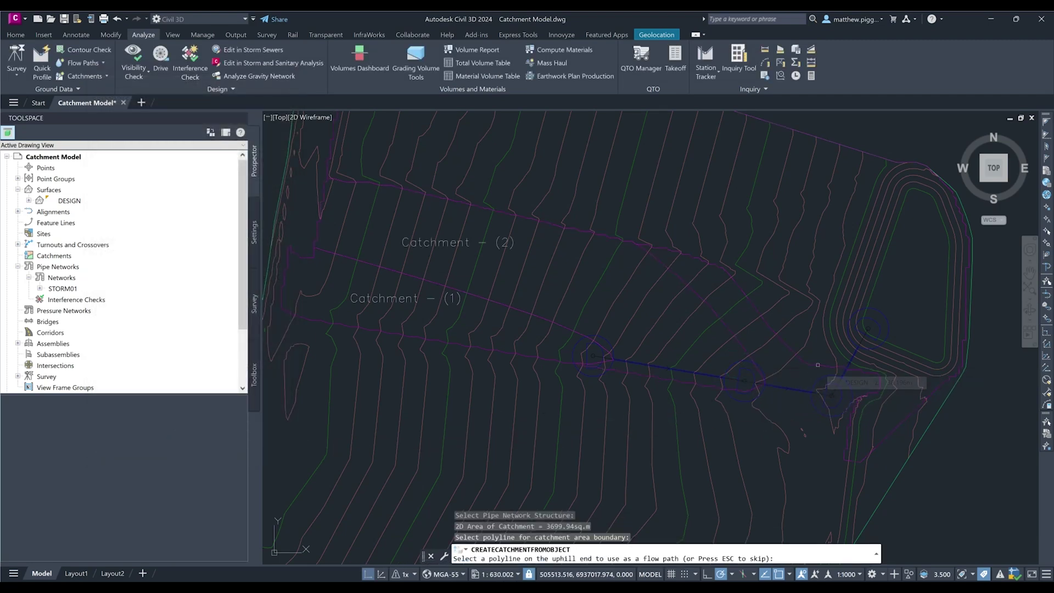
key("Escape")
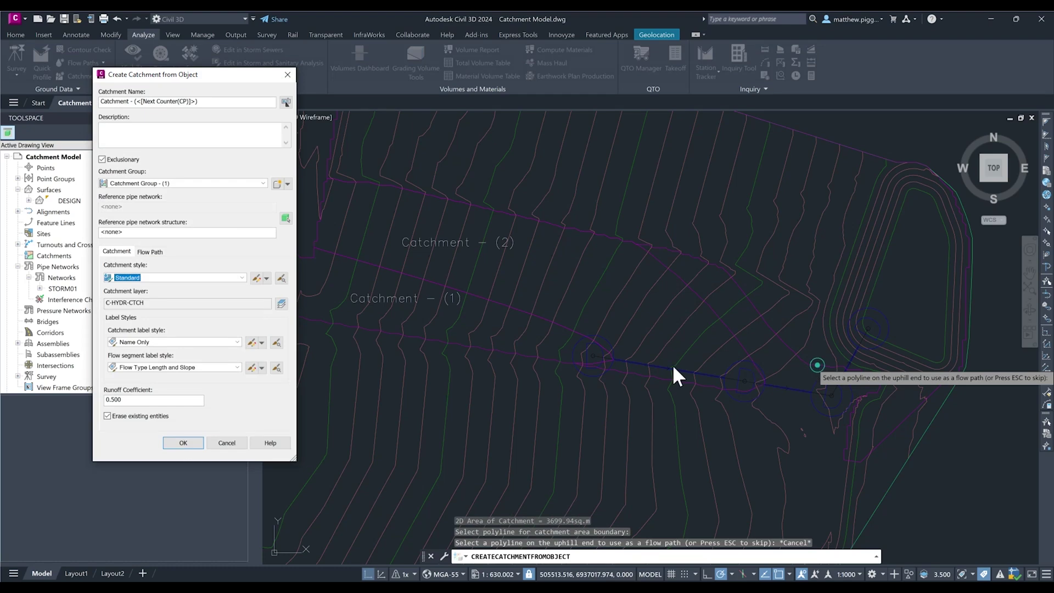
left_click(290, 217)
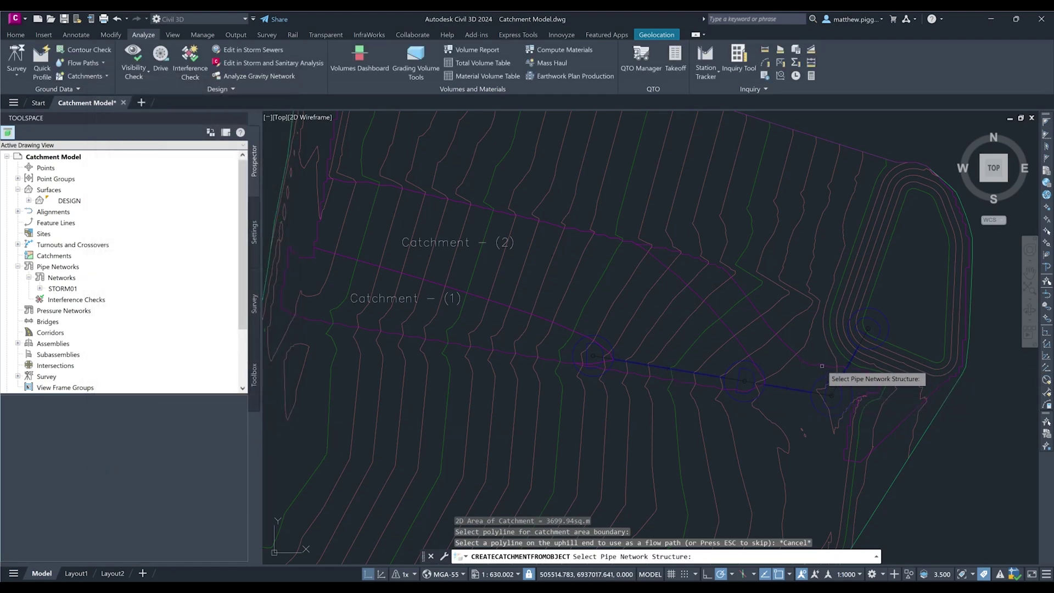
left_click(854, 335)
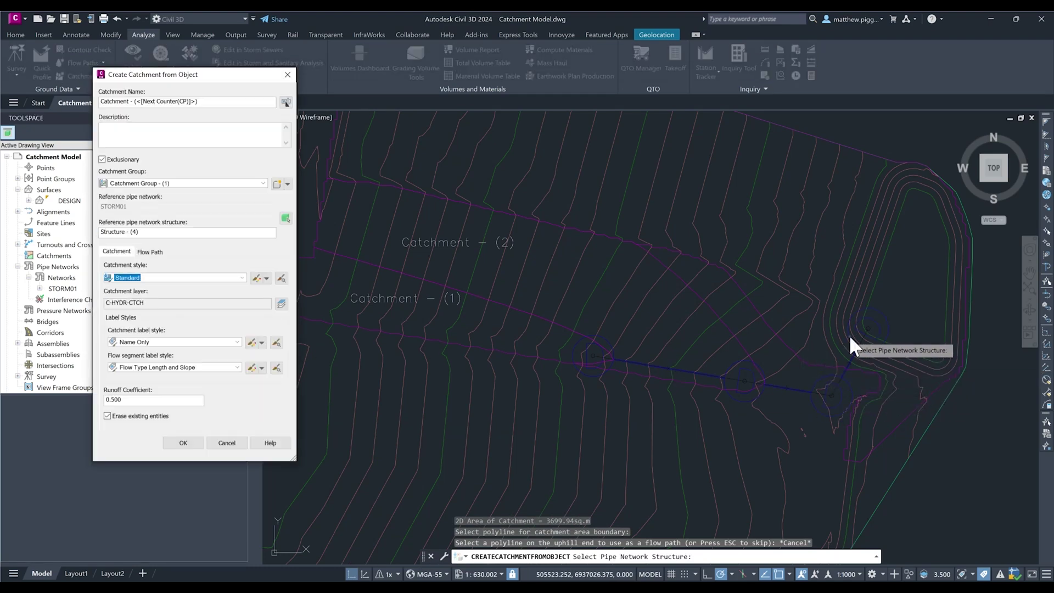
left_click(187, 446)
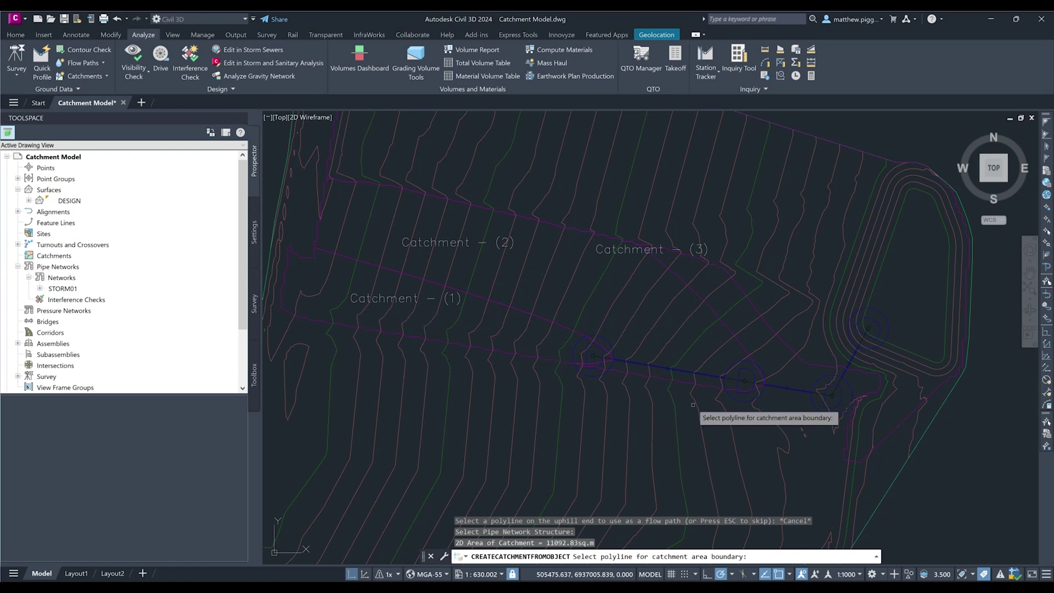
key("Escape")
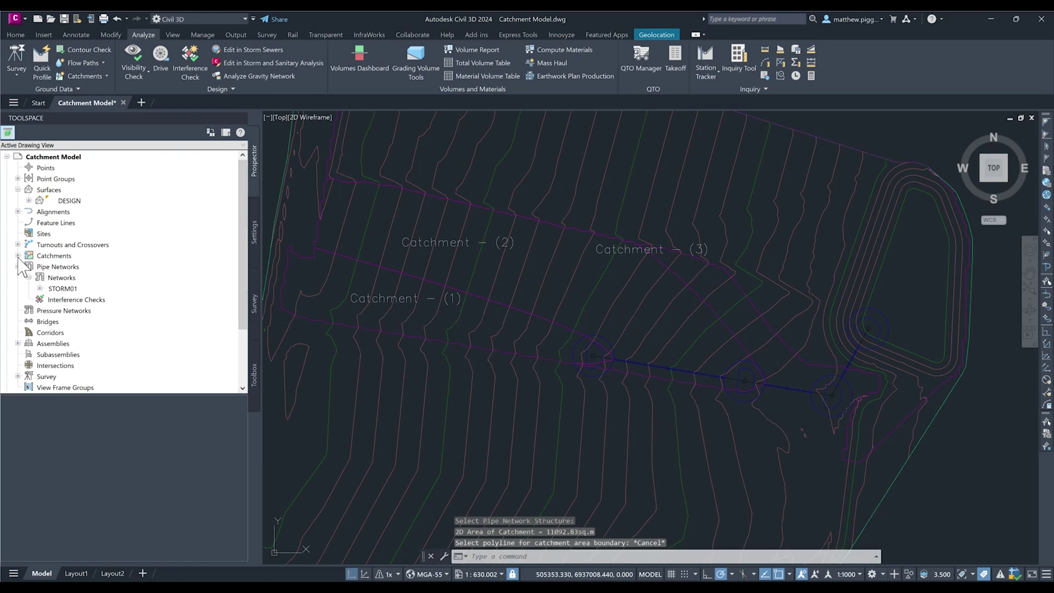
- Expand Catchments in Prospector to show Catchment Group - (1) and switch to the Innovyze ribbon tab
left_click(18, 255)
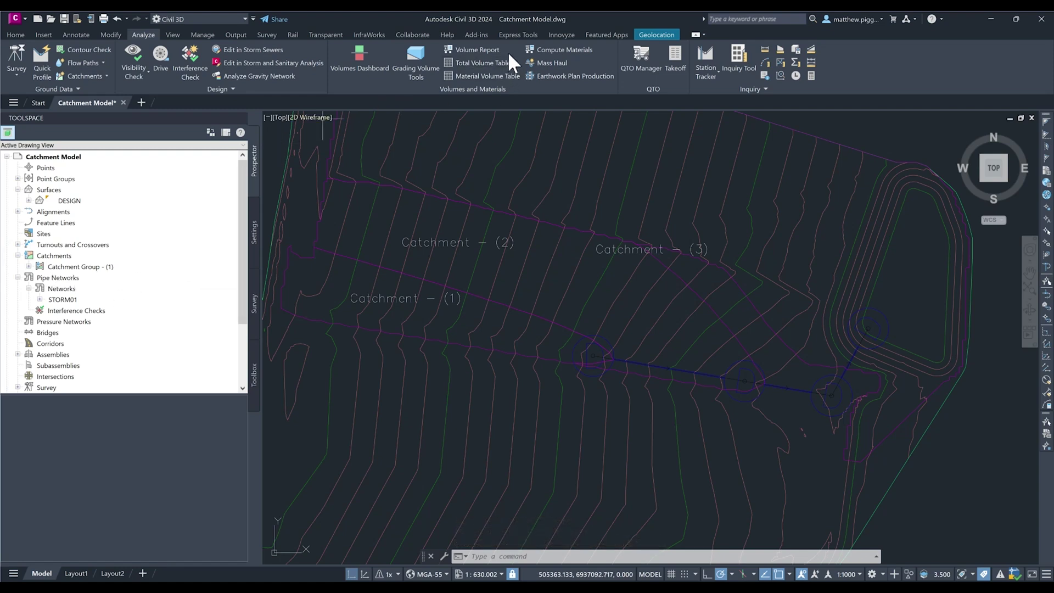
left_click(562, 34)
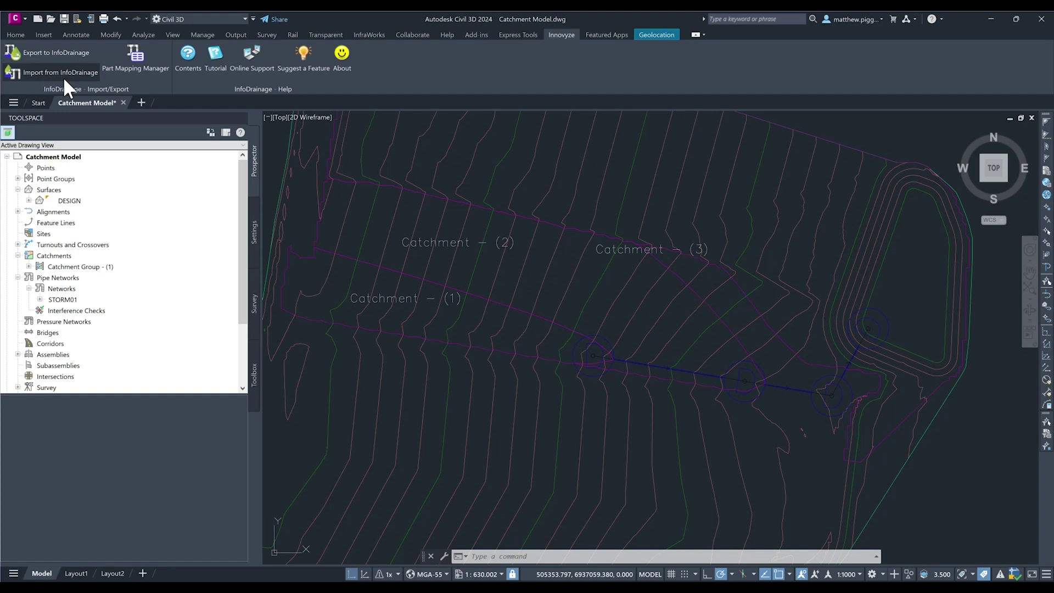
- Start an InfoDrainage export targeting the existing Catchment Model.iddx file, confirming the overwrite
left_click(51, 51)
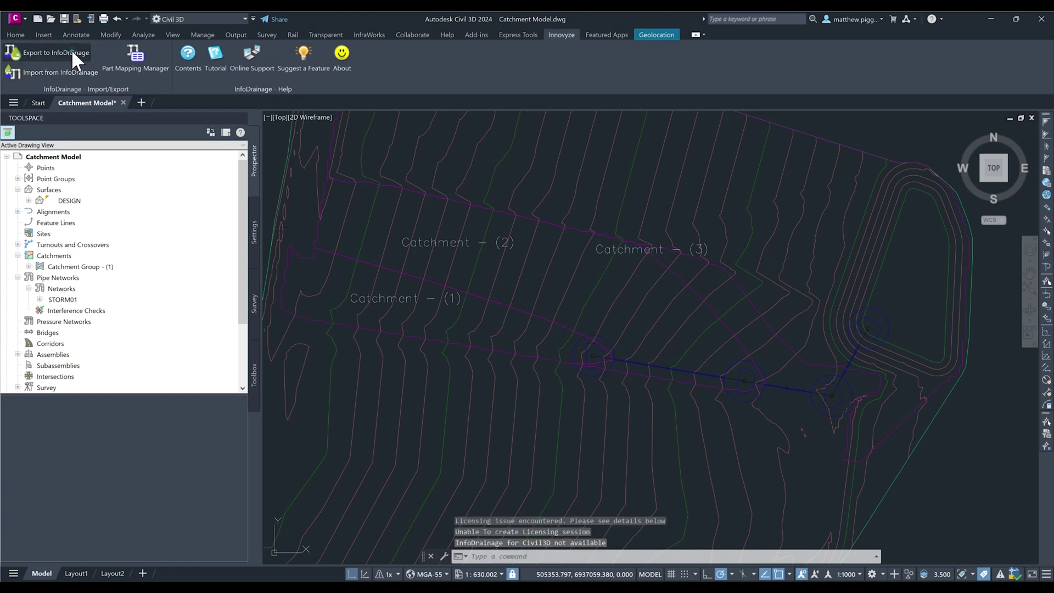
left_click(72, 54)
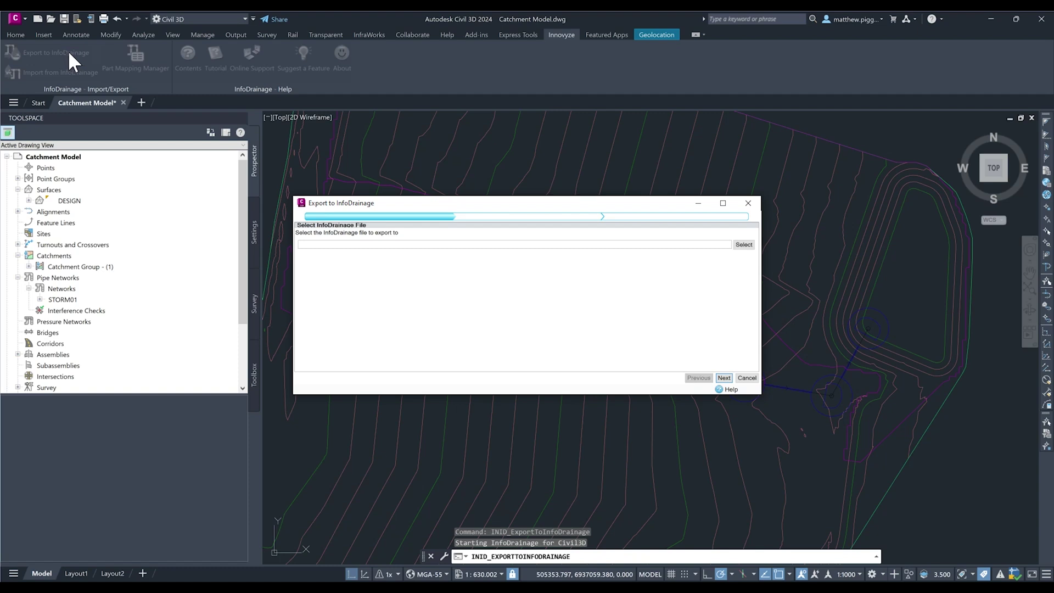
left_click(750, 246)
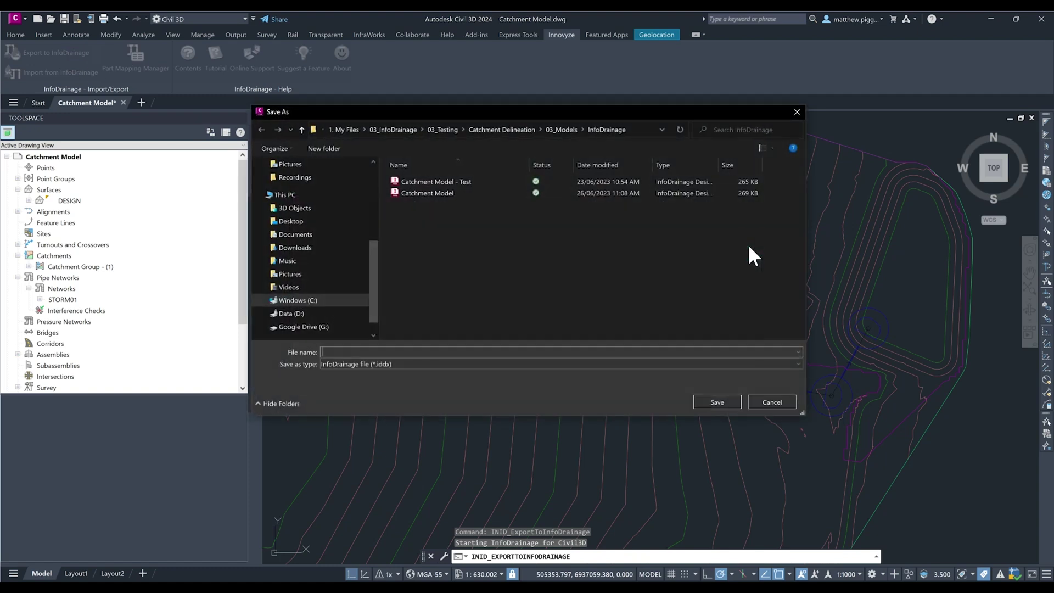
left_click(427, 193)
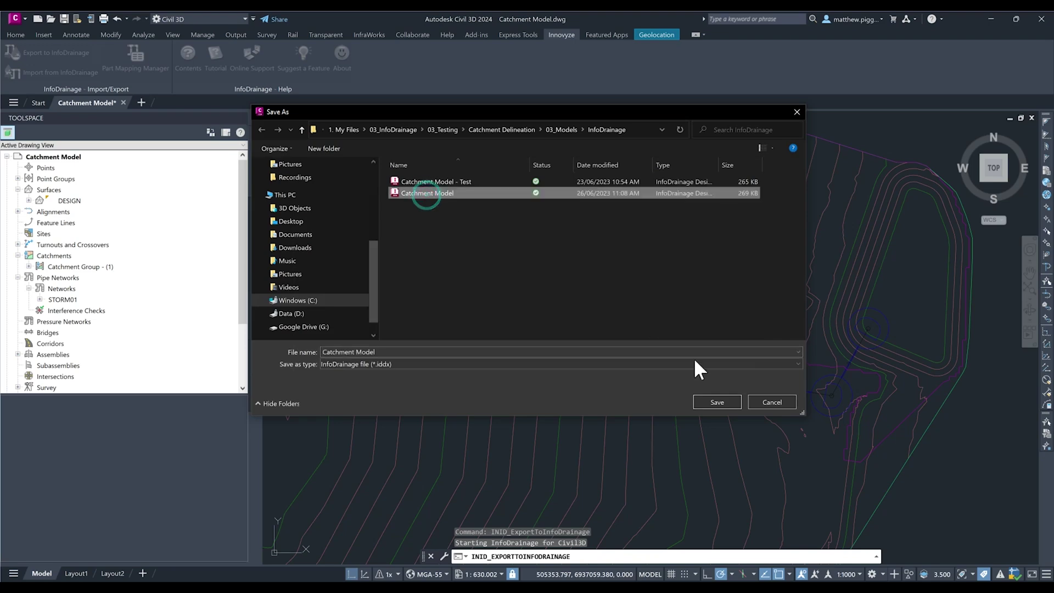
left_click(717, 401)
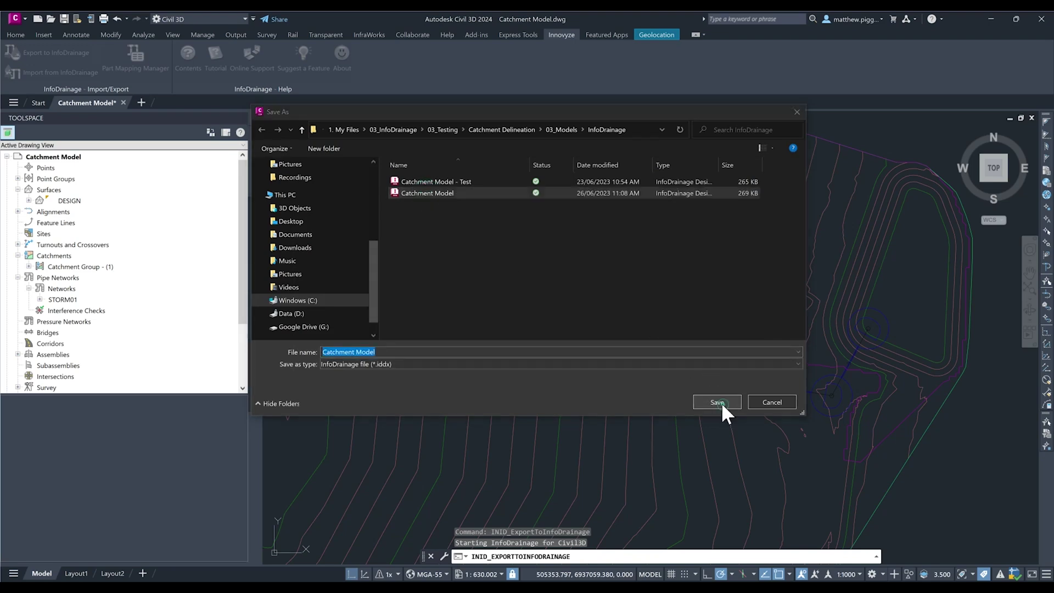
left_click(565, 304)
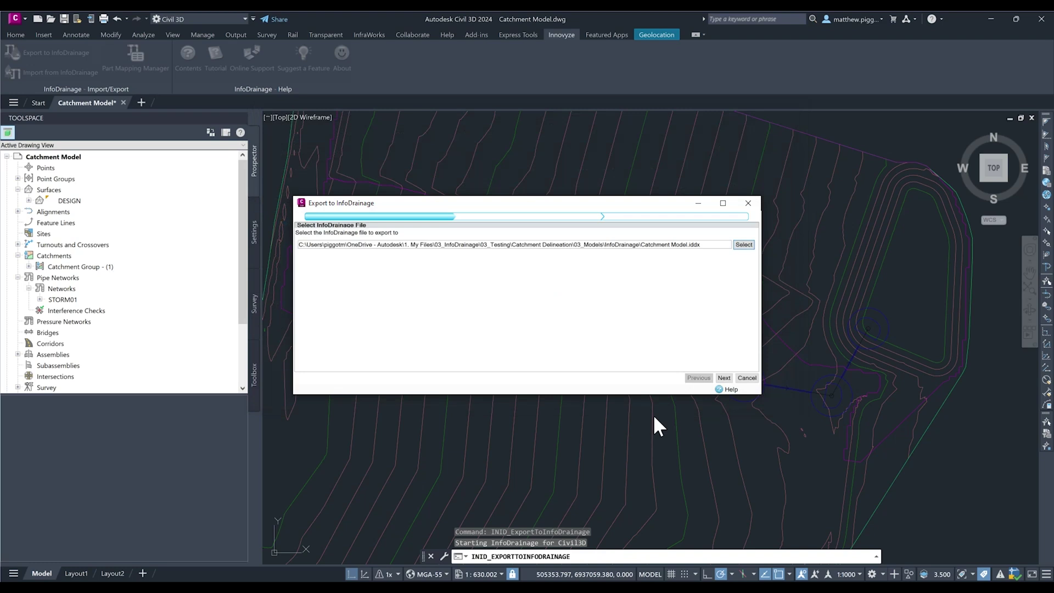
left_click(724, 378)
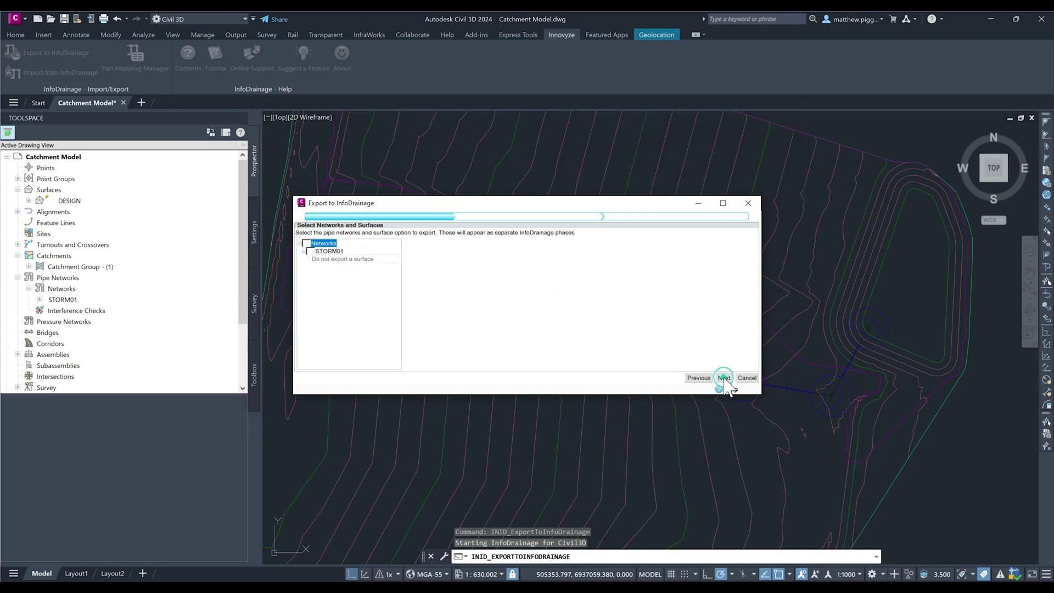
- Assign the DESIGN surface to the STORM01 network for export
left_click(311, 255)
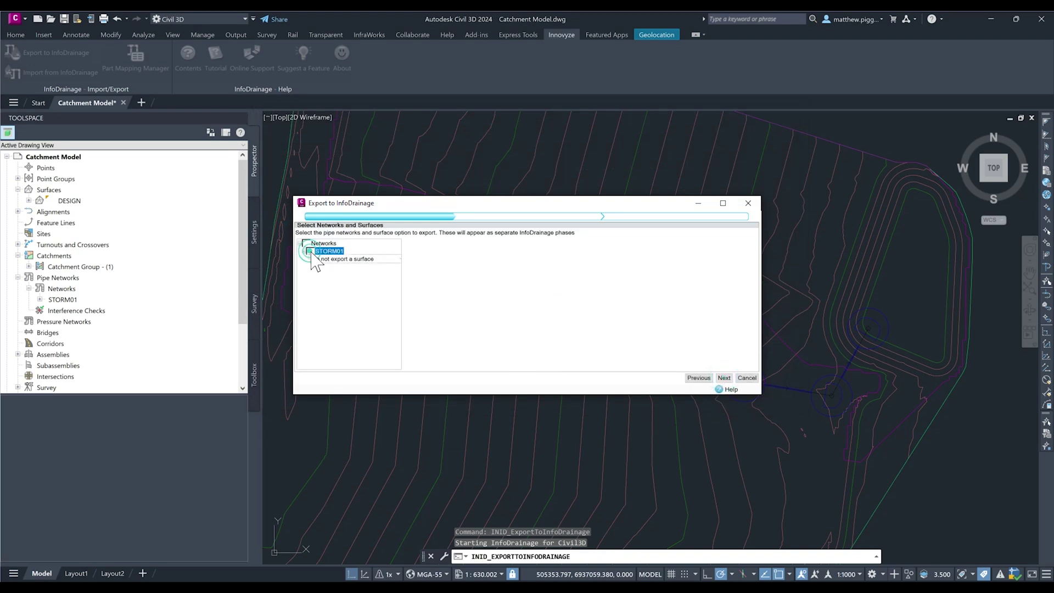
left_click(398, 258)
left_click(349, 268)
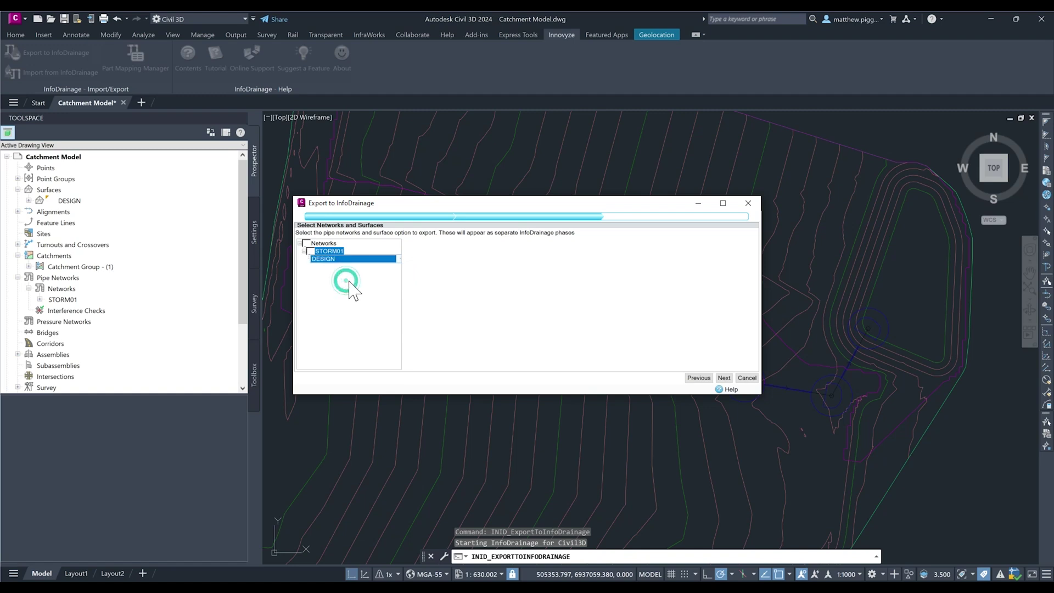
left_click(724, 377)
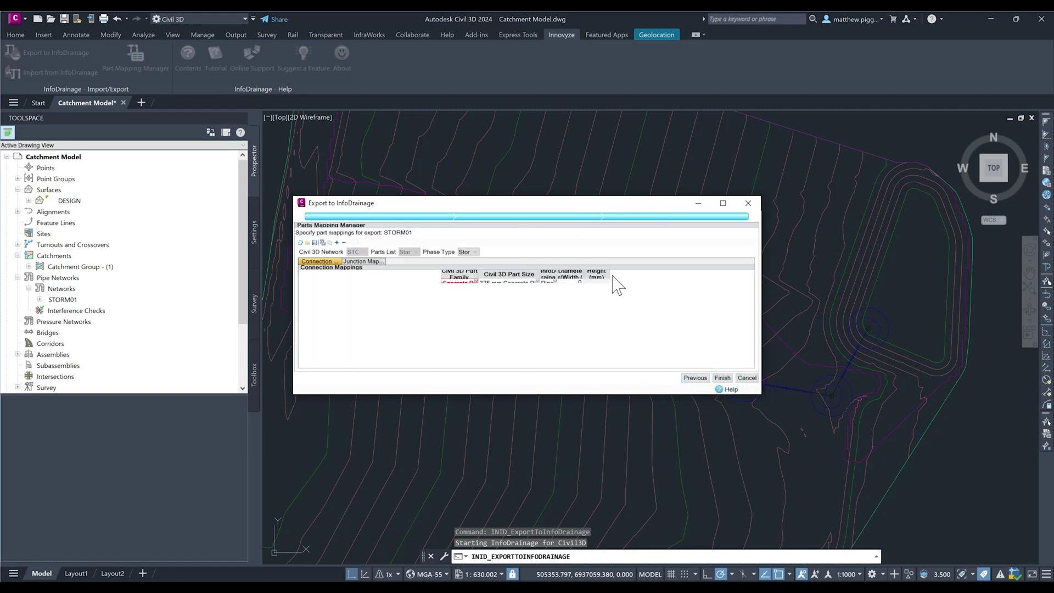
- Load the C3D_to_ID.idcpx part mappings from 01_Templates and finish the export
left_click(311, 251)
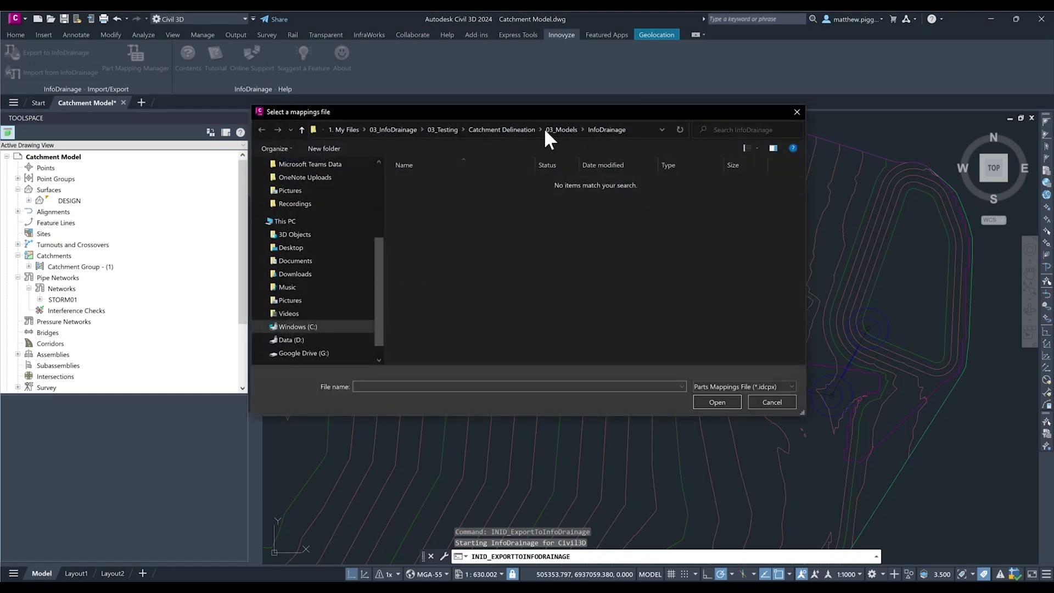
left_click(561, 129)
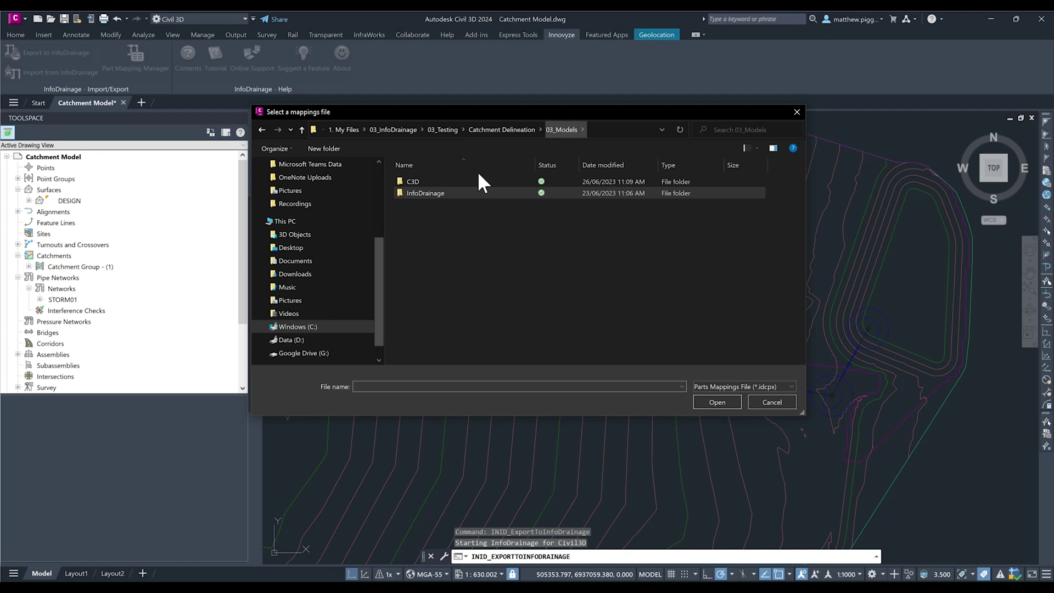
left_click(419, 193)
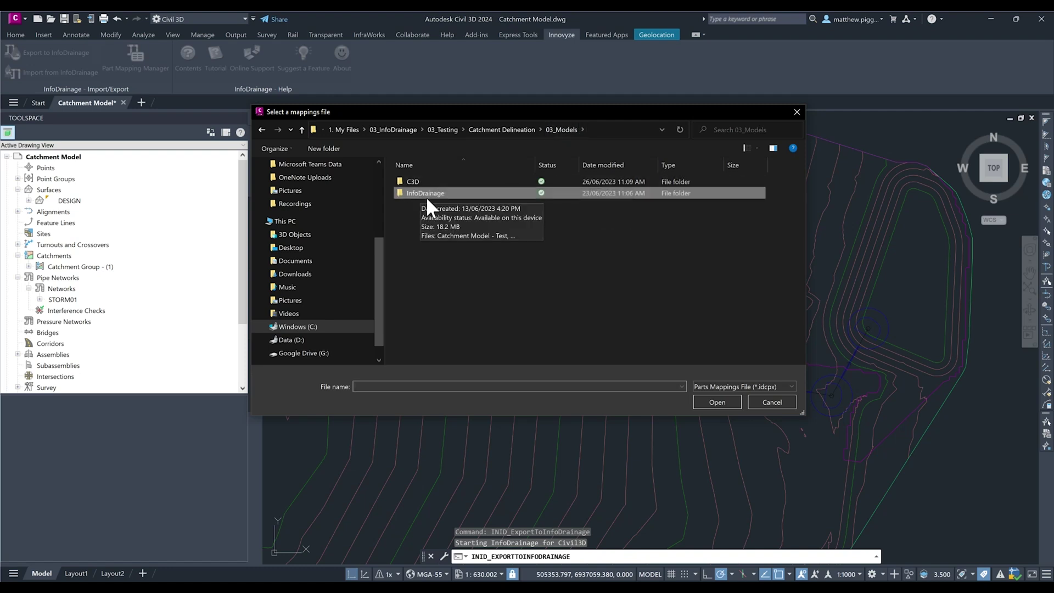
left_click(513, 131)
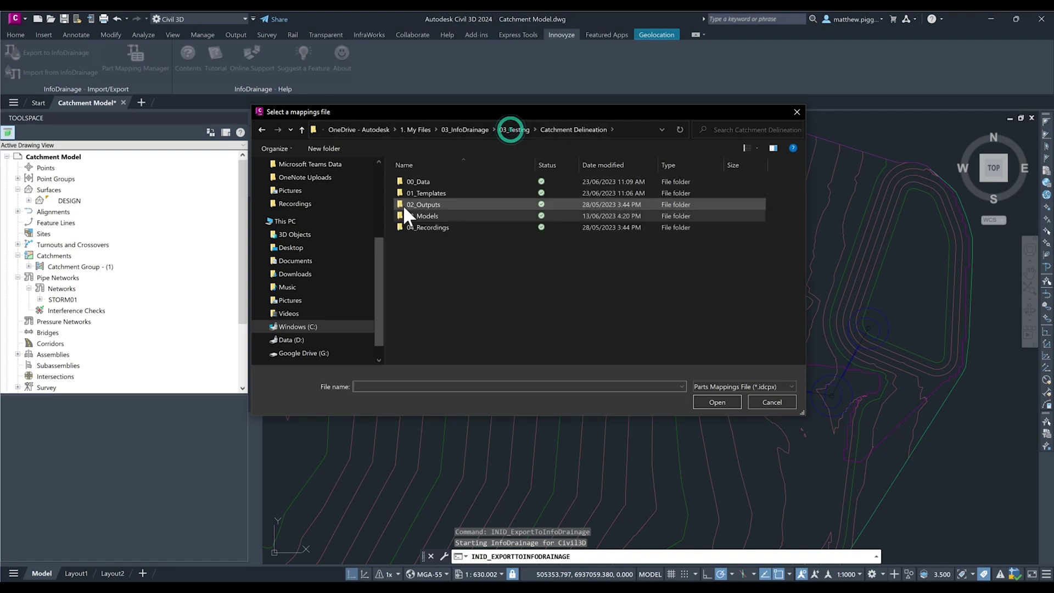
double_click(427, 193)
left_click(431, 181)
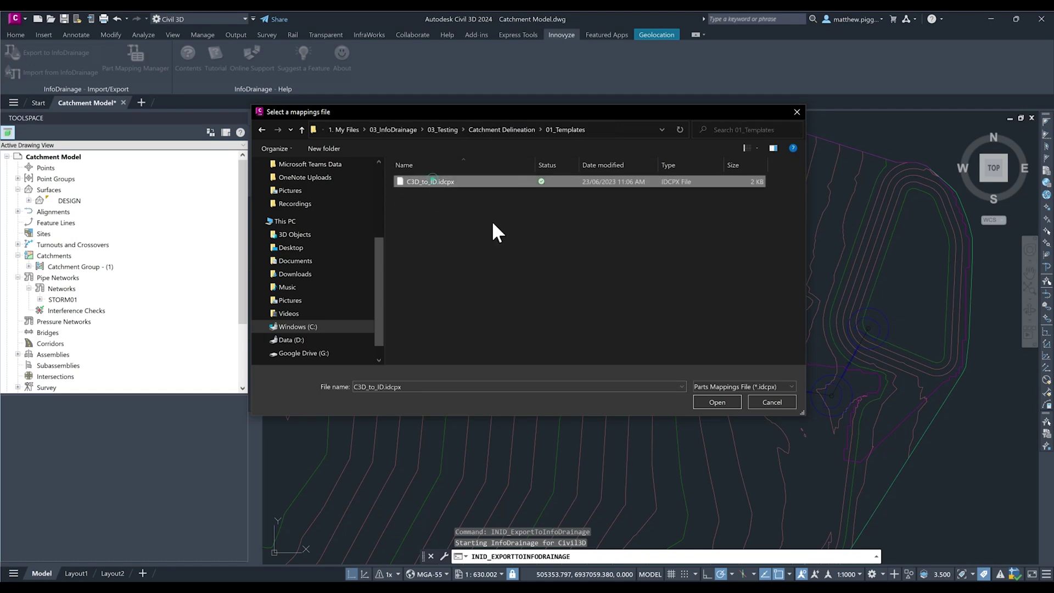
left_click(708, 403)
left_click(722, 378)
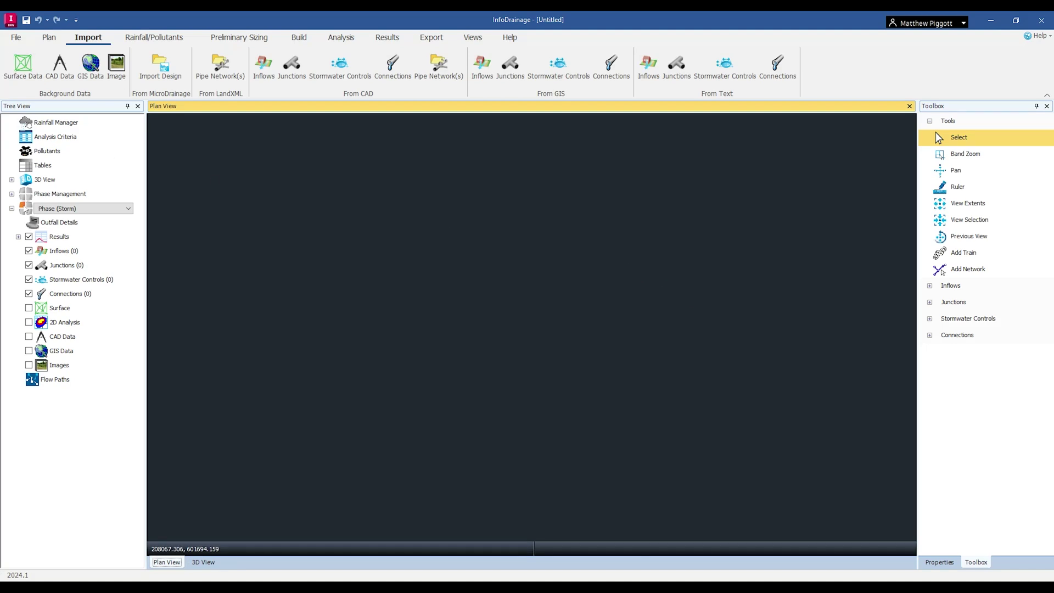
- Open Catchment Model.iddx from 03_Models\InfoDrainage and recentre the plan on the catchments
left_click(16, 36)
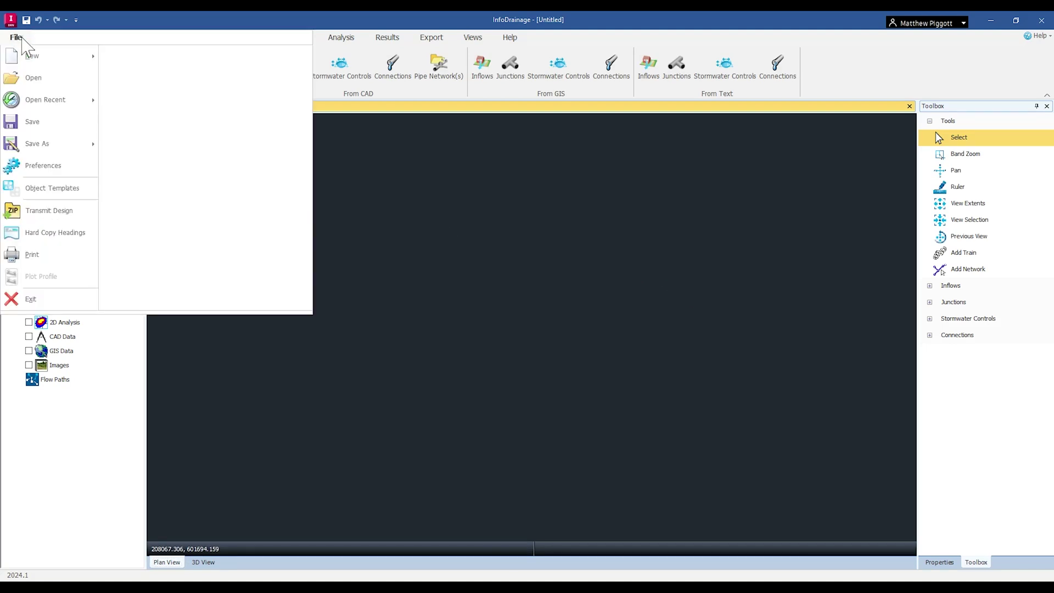
left_click(46, 80)
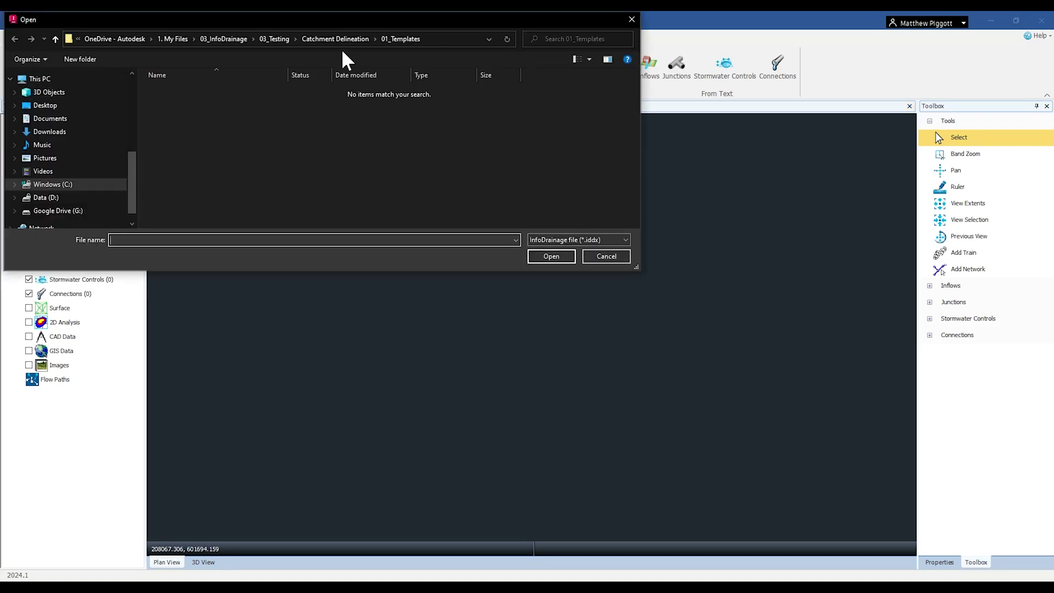
left_click(343, 39)
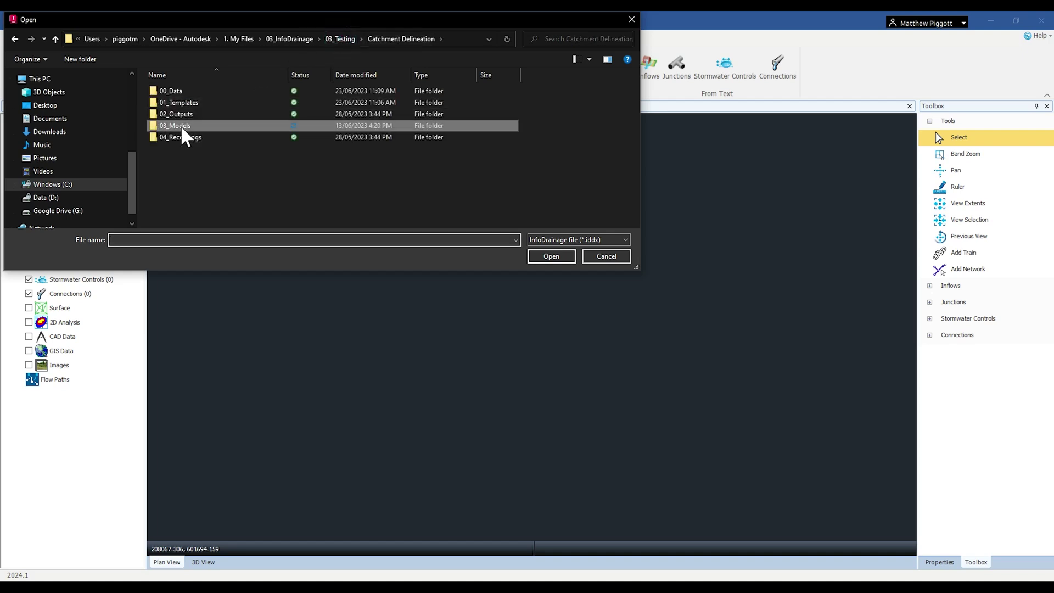
double_click(183, 126)
double_click(190, 103)
left_click(199, 103)
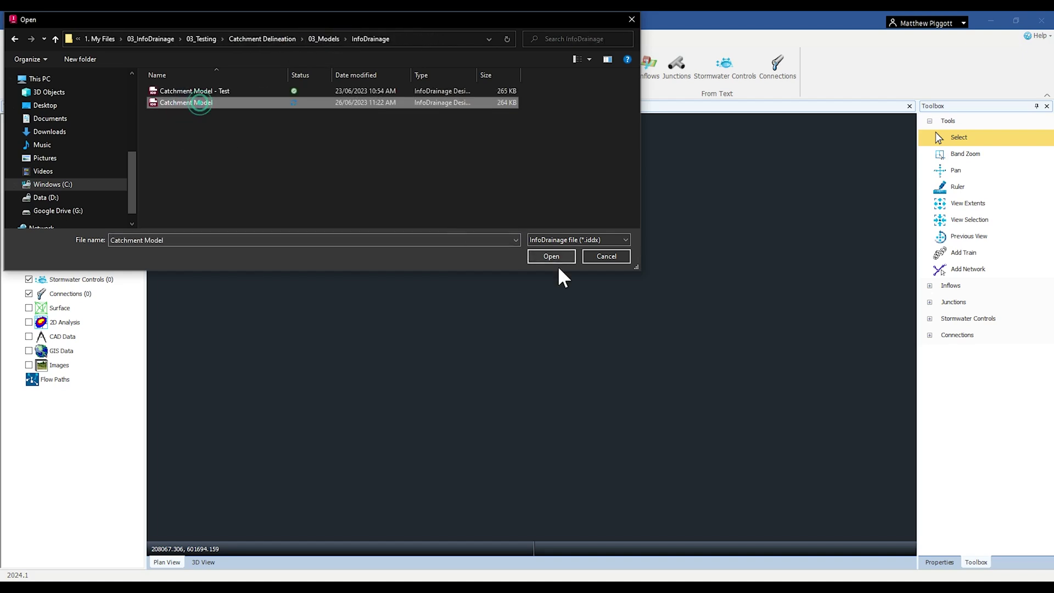
left_click(556, 259)
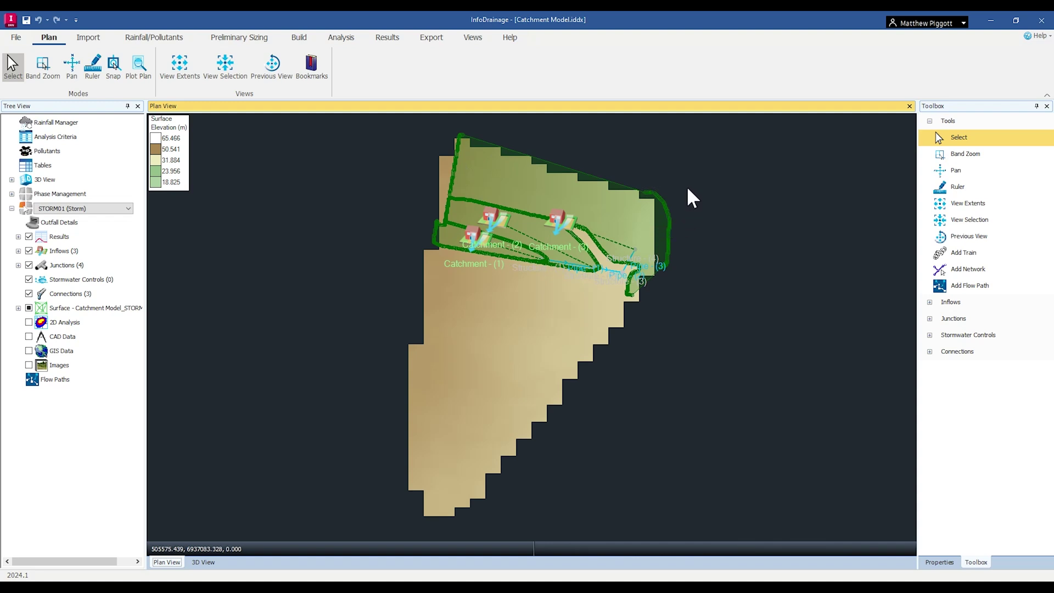
middle_click_drag(644, 162, 617, 164)
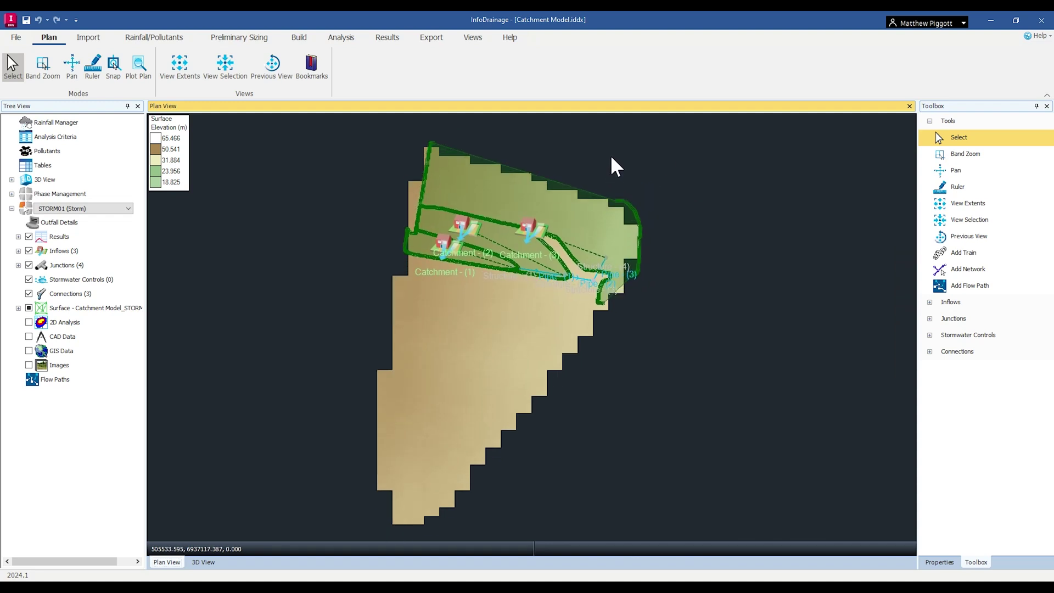
- Load the Display - Standard template from 01_Templates into the plan's display settings
left_click(705, 335)
right_click(708, 335)
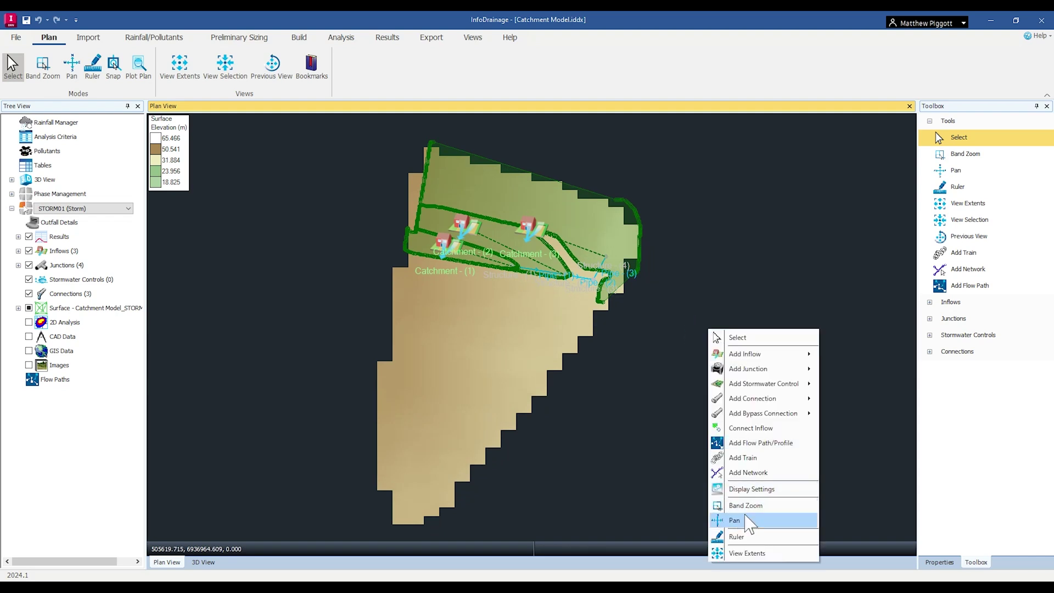
left_click(773, 488)
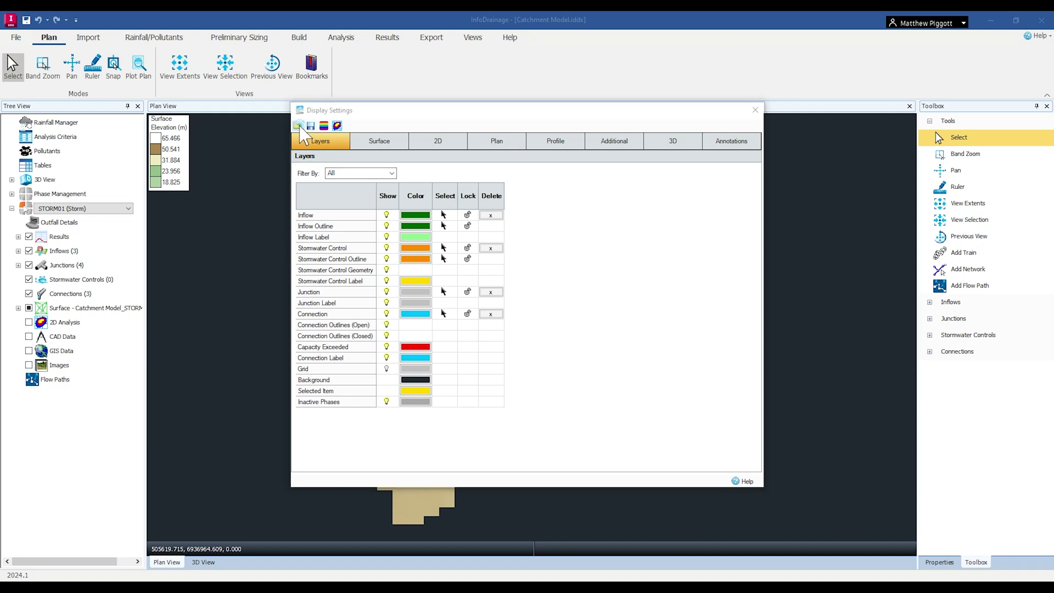
left_click(298, 126)
left_click(564, 144)
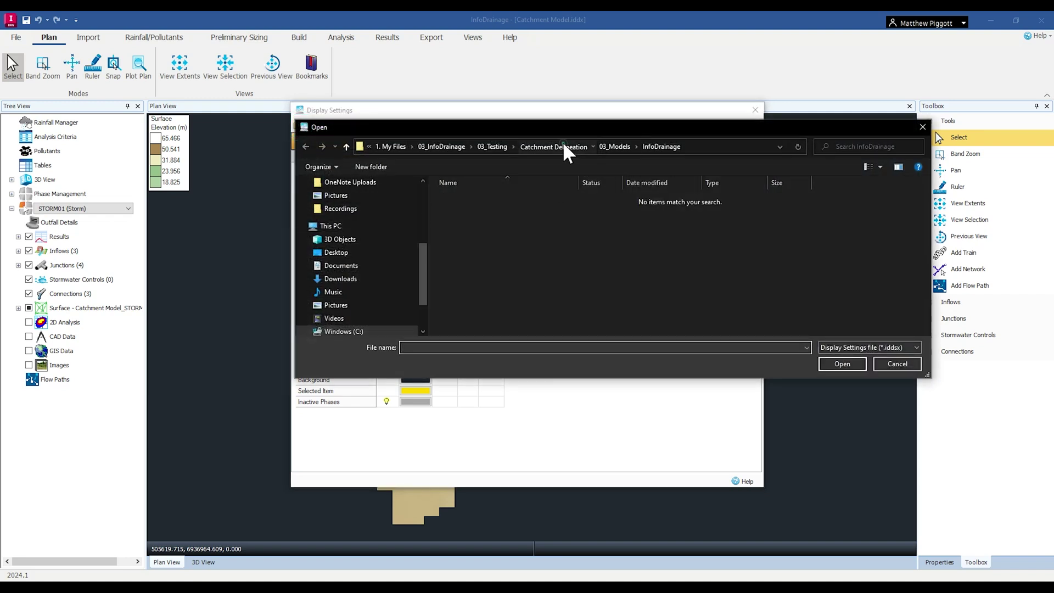
double_click(483, 208)
left_click(486, 198)
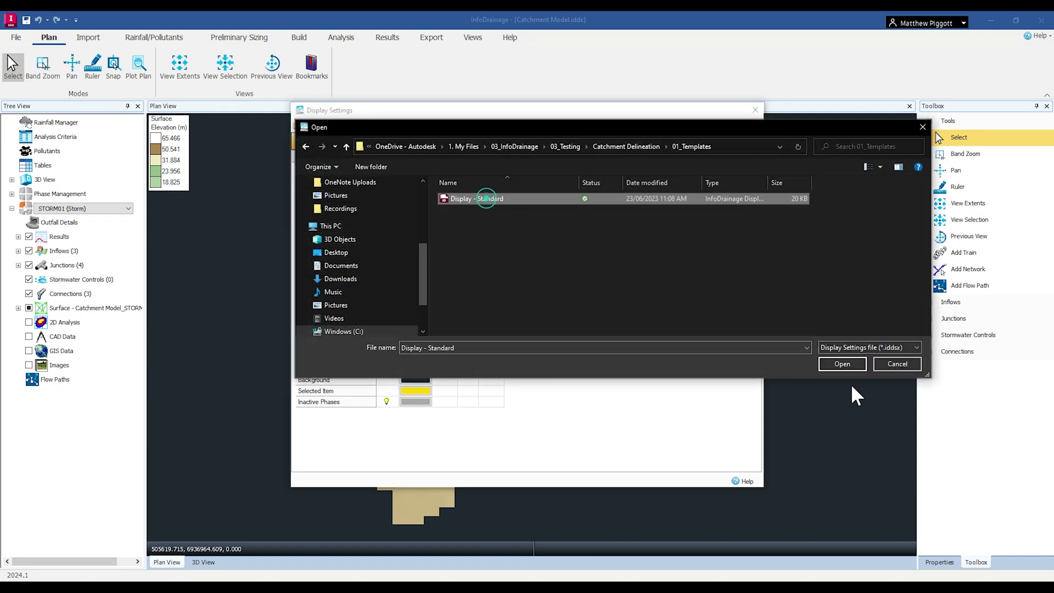
left_click(854, 365)
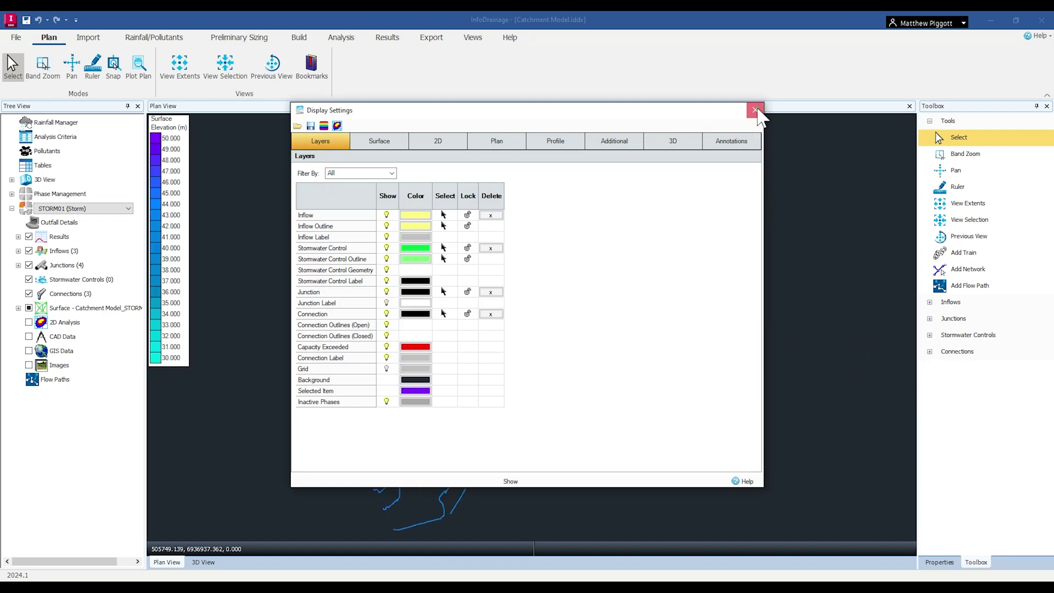
left_click(756, 110)
- Show the Catchment - (3) properties: 11092.834469 m² area, 0.500 runoff coefficient
scroll(497, 223, "up", 5)
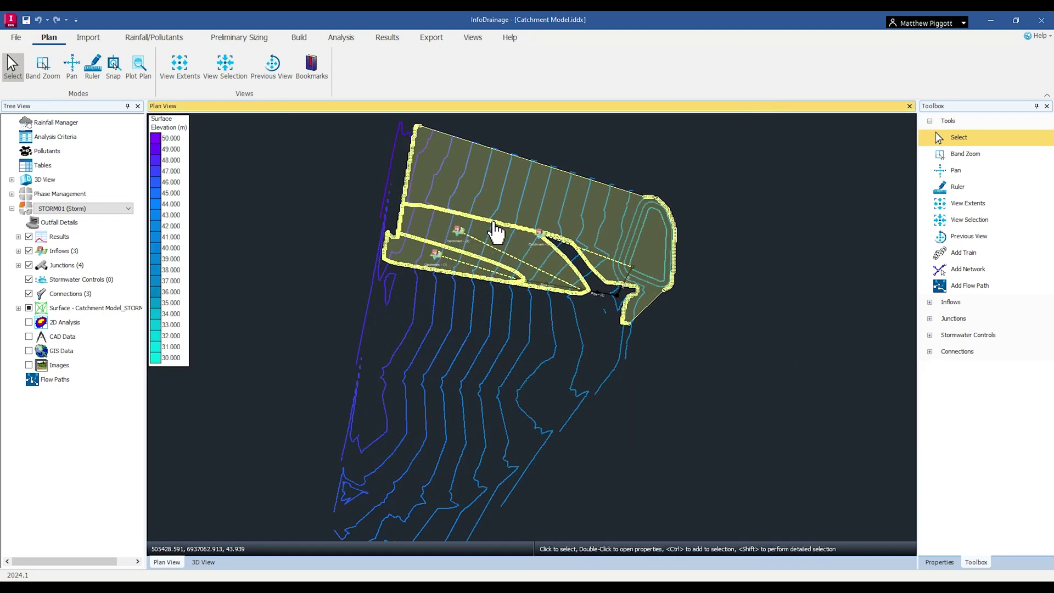
middle_click_drag(669, 198, 654, 285)
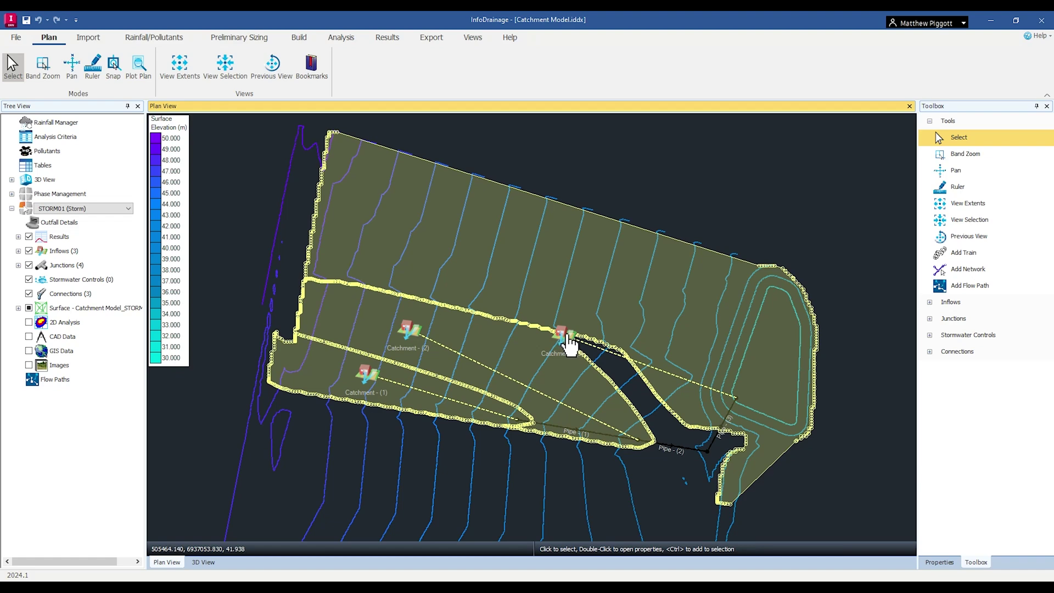
double_click(570, 344)
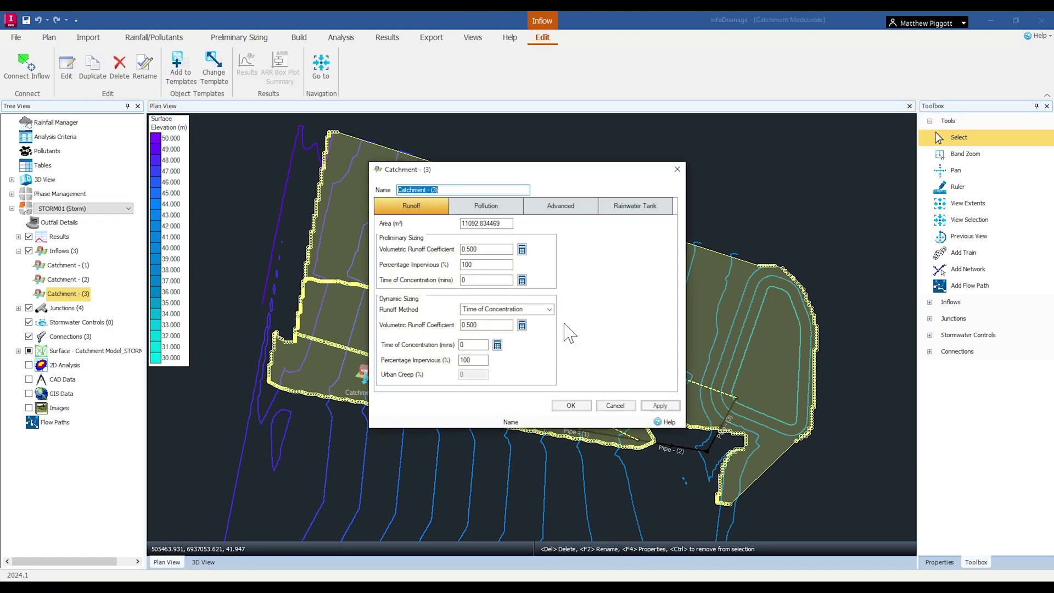
left_click_drag(590, 174, 814, 133)
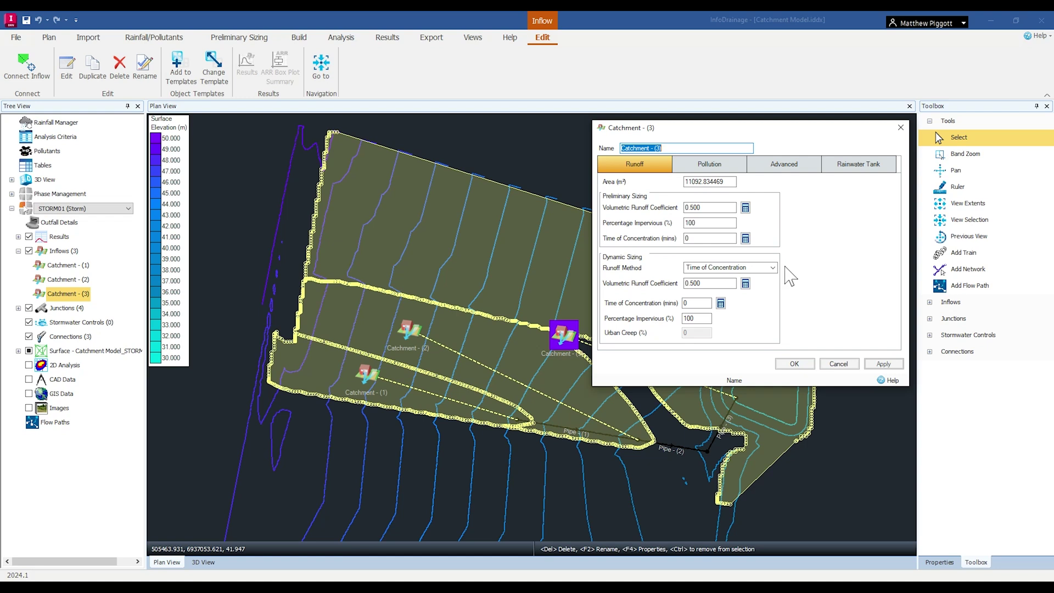
- Load Std_Project_Template.idtx into the Object Templates manager
left_click(903, 128)
left_click(16, 37)
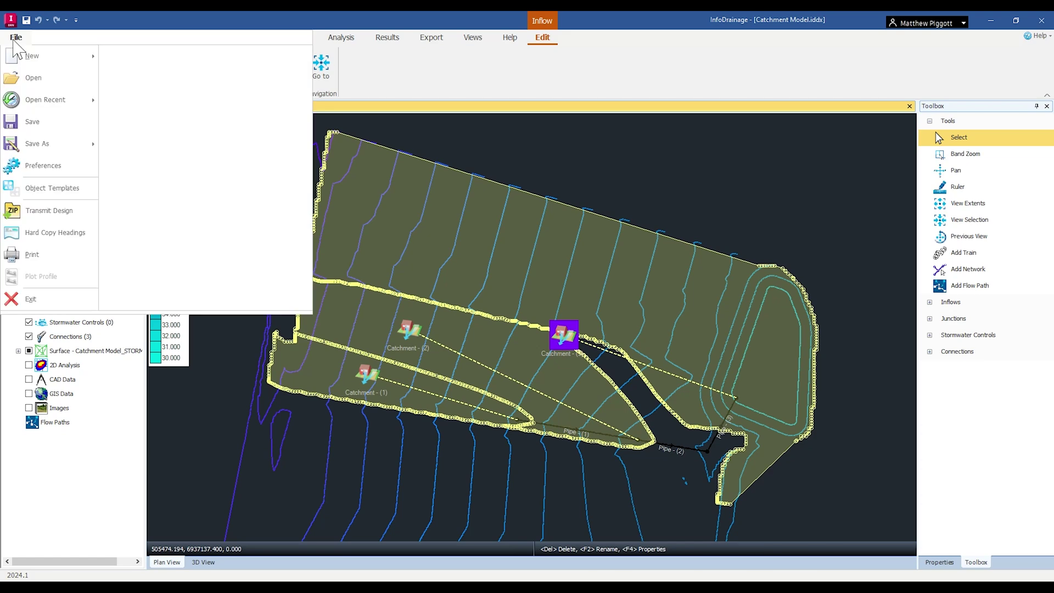
left_click(62, 189)
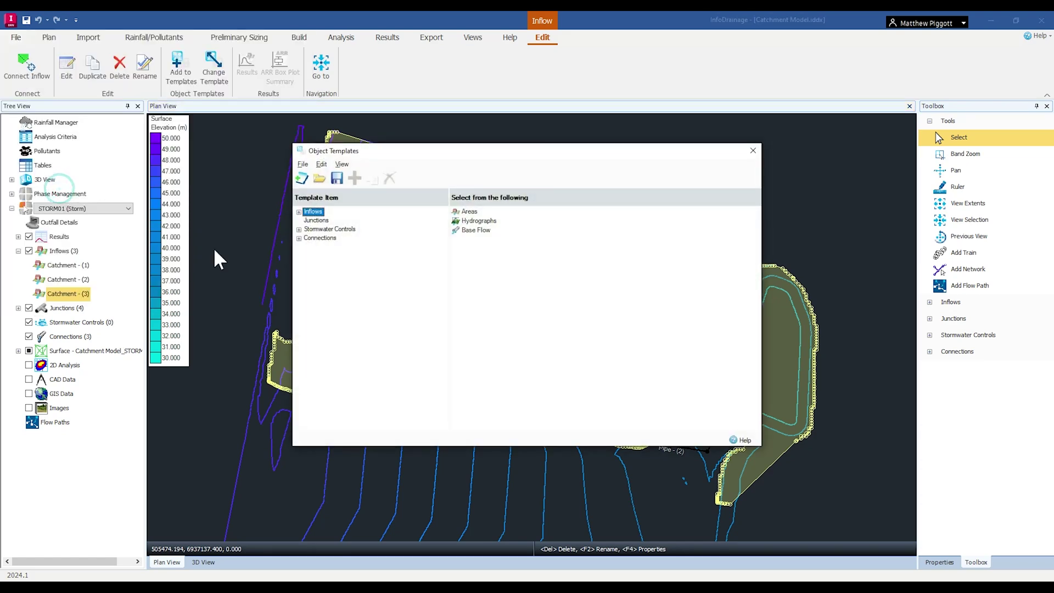
left_click(319, 178)
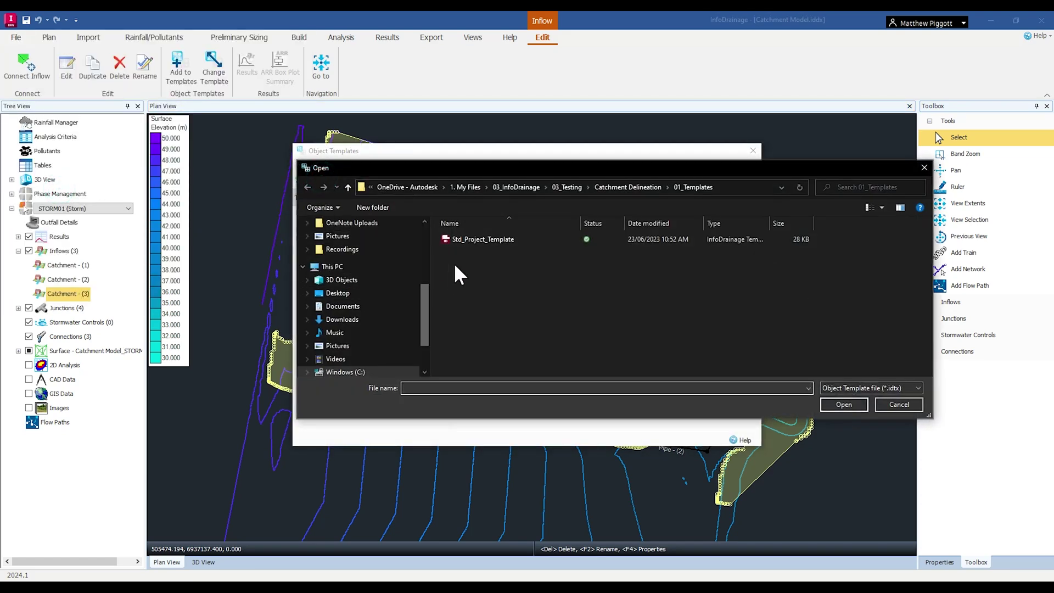
left_click(484, 241)
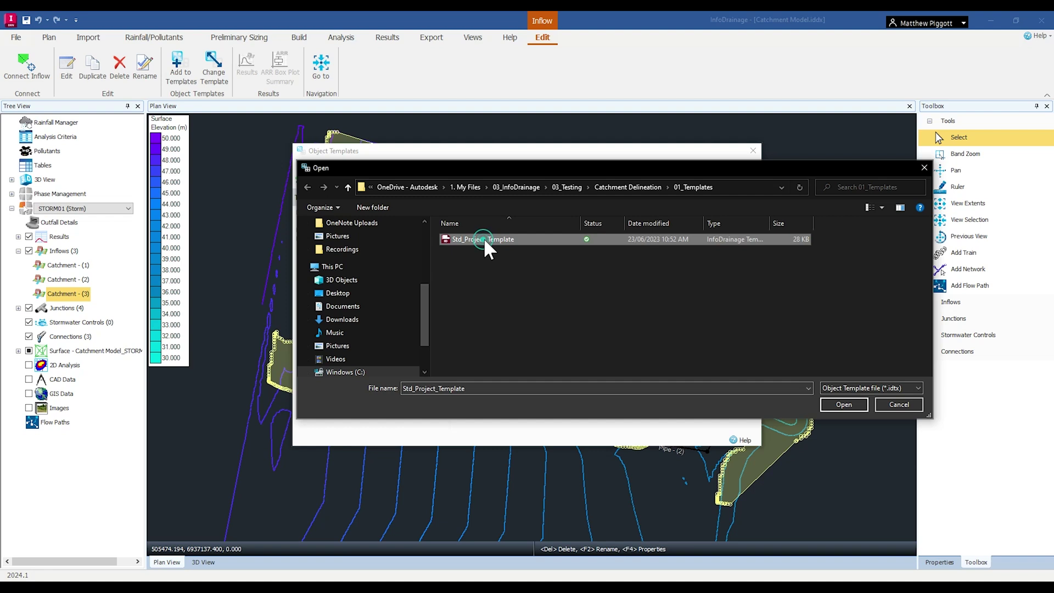
left_click(844, 405)
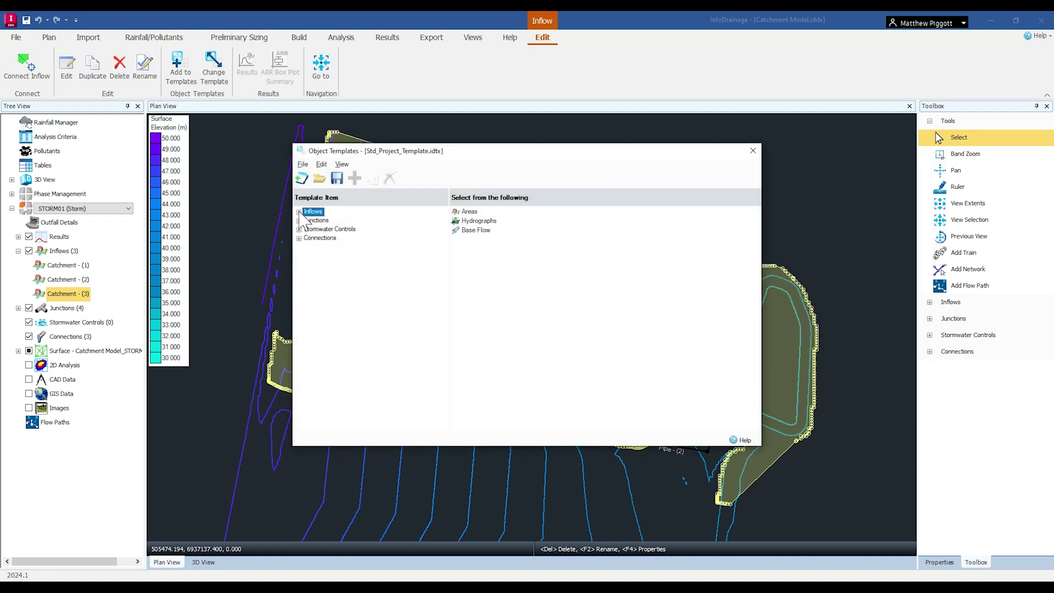
- Expand the inflow, junction, stormwater control and connection template groups
left_click(301, 213)
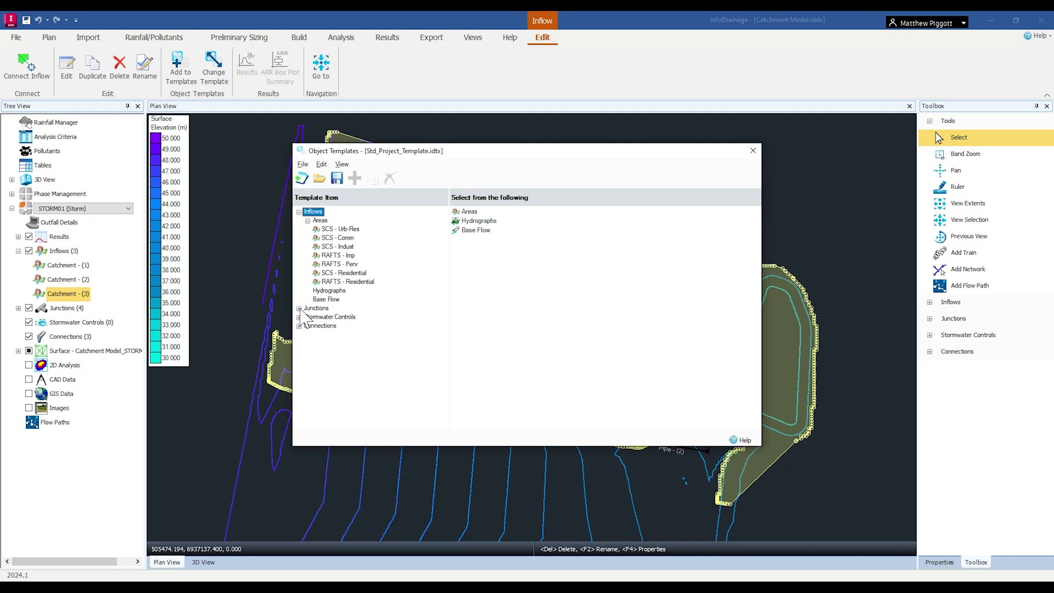
left_click(299, 308)
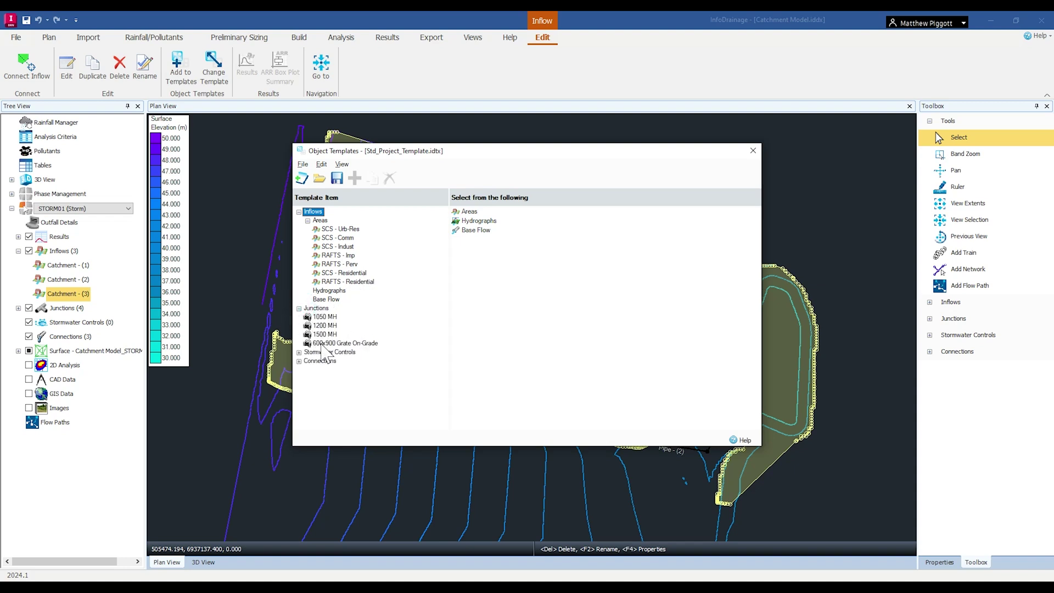
left_click(300, 352)
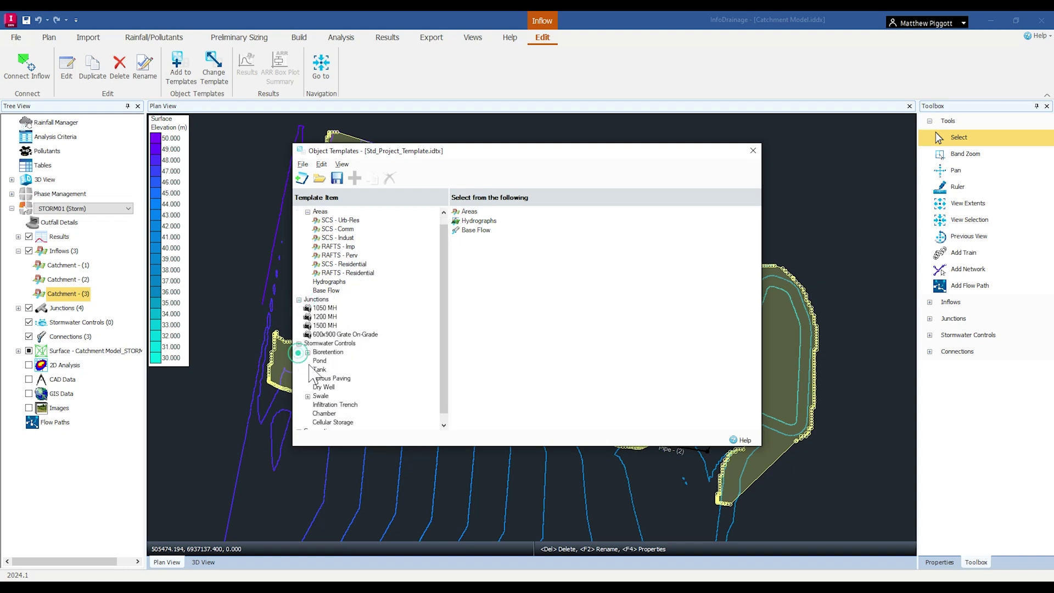
left_click(309, 343)
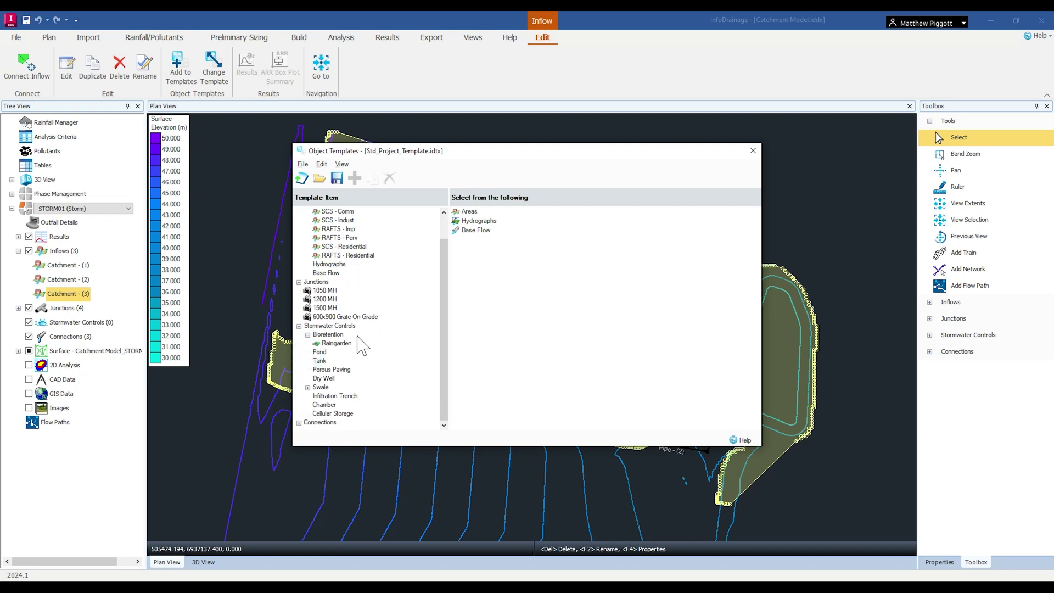
left_click(308, 387)
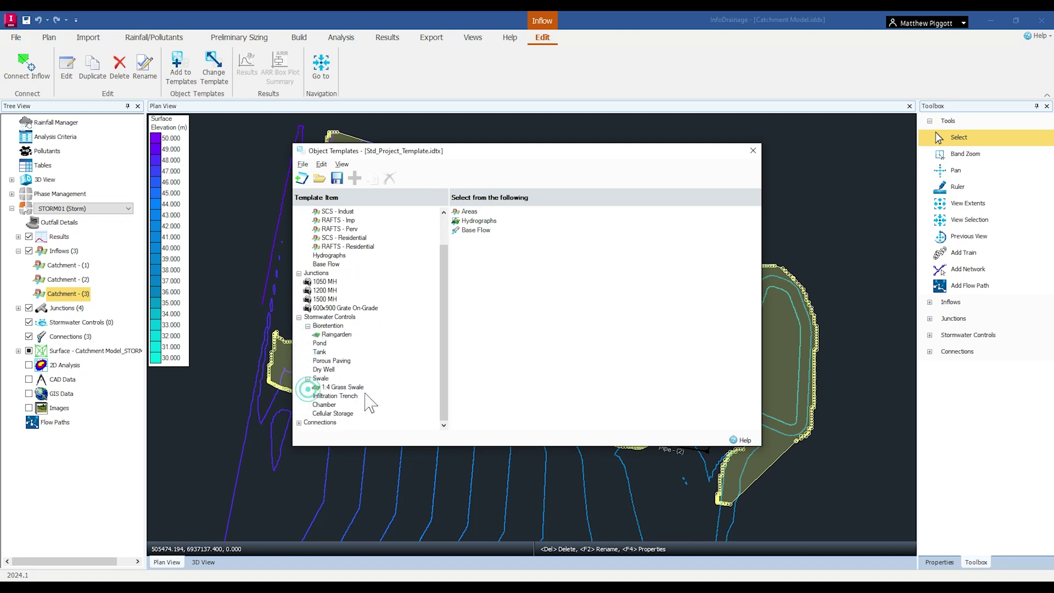
left_click(299, 423)
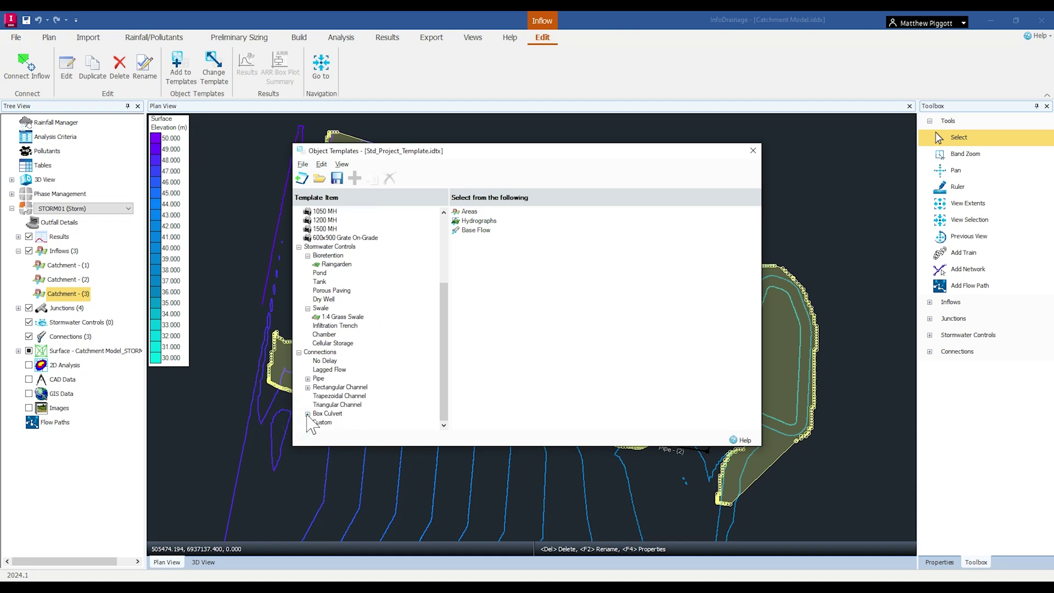
left_click(308, 414)
left_click(308, 361)
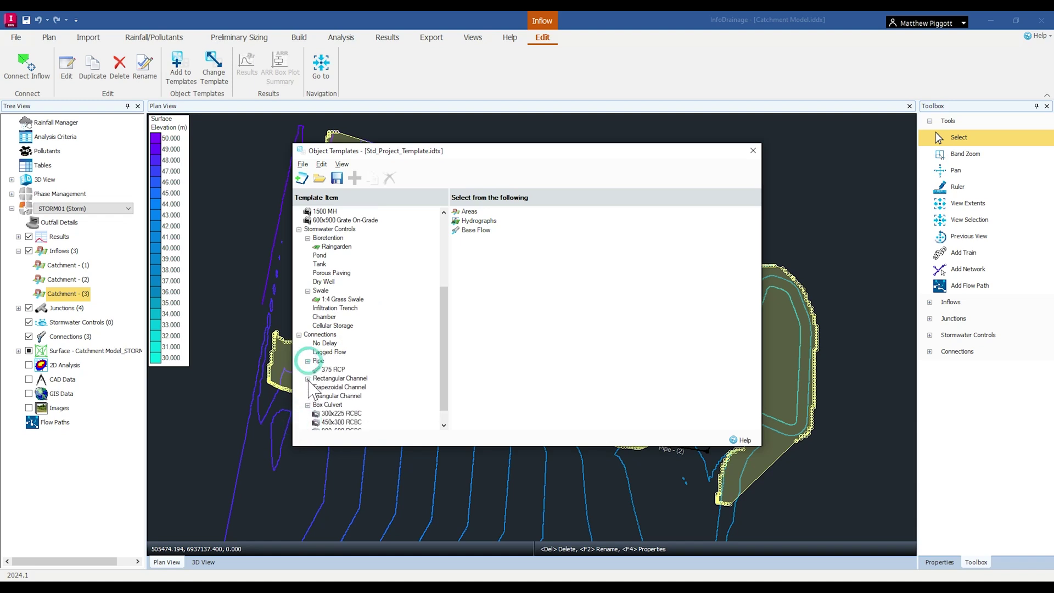
left_click(308, 378)
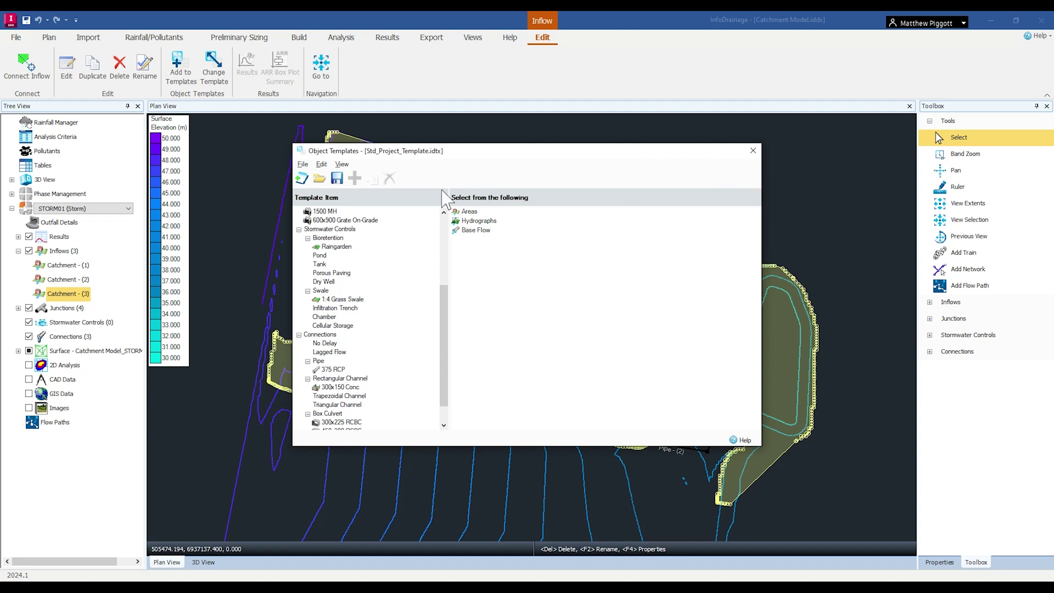
- Review the RAFTS - Residential template's 0.750 coefficient and close the manager
scroll(414, 293, "up", 5)
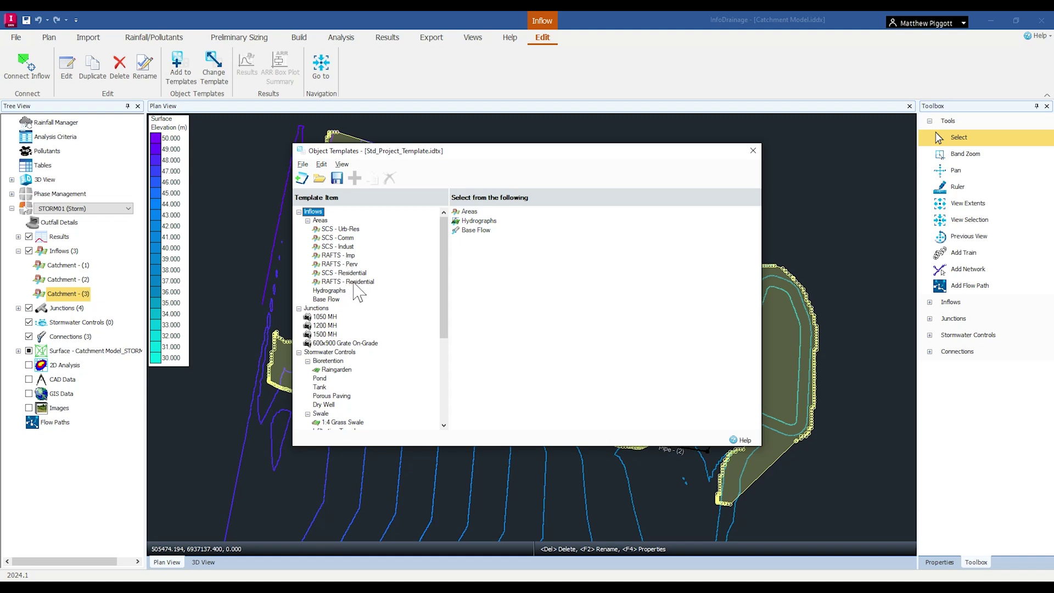
left_click(355, 283)
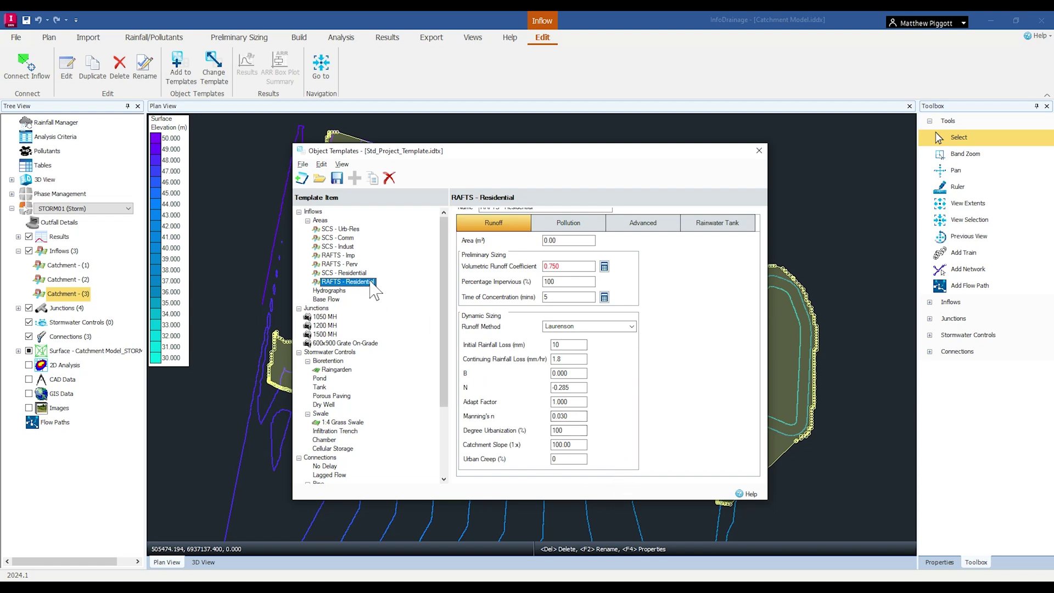
left_click(764, 153)
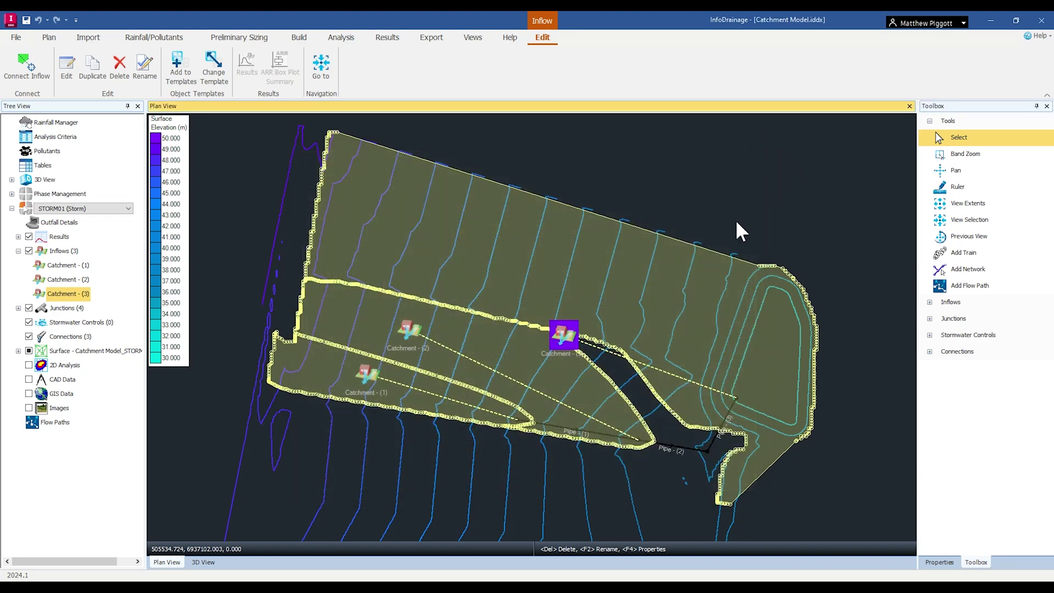
- Select all three catchments and change their template to RAFTS - Residential
left_click(58, 251)
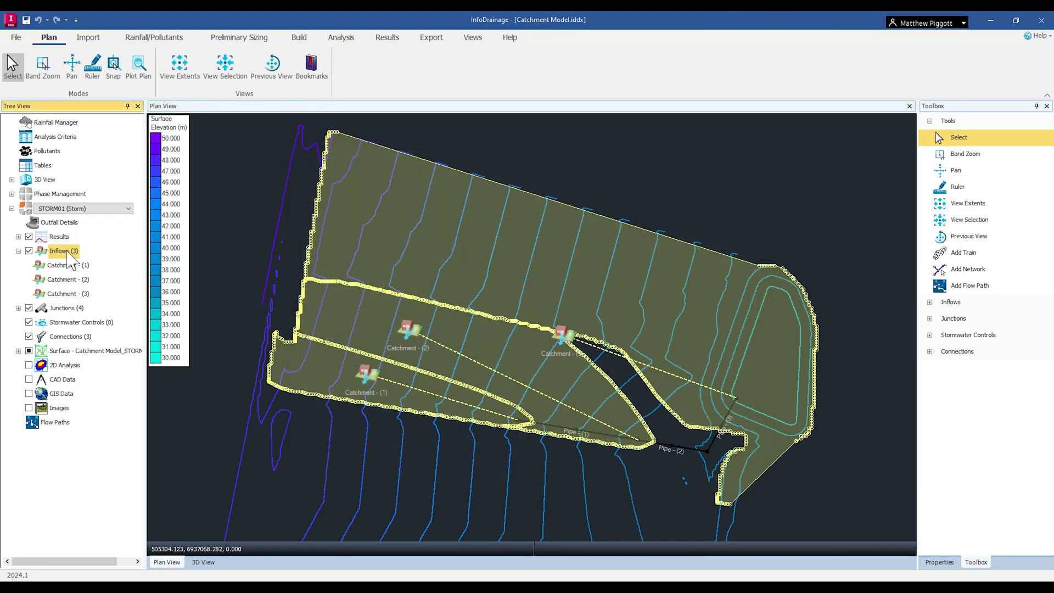
right_click(68, 254)
left_click(117, 381)
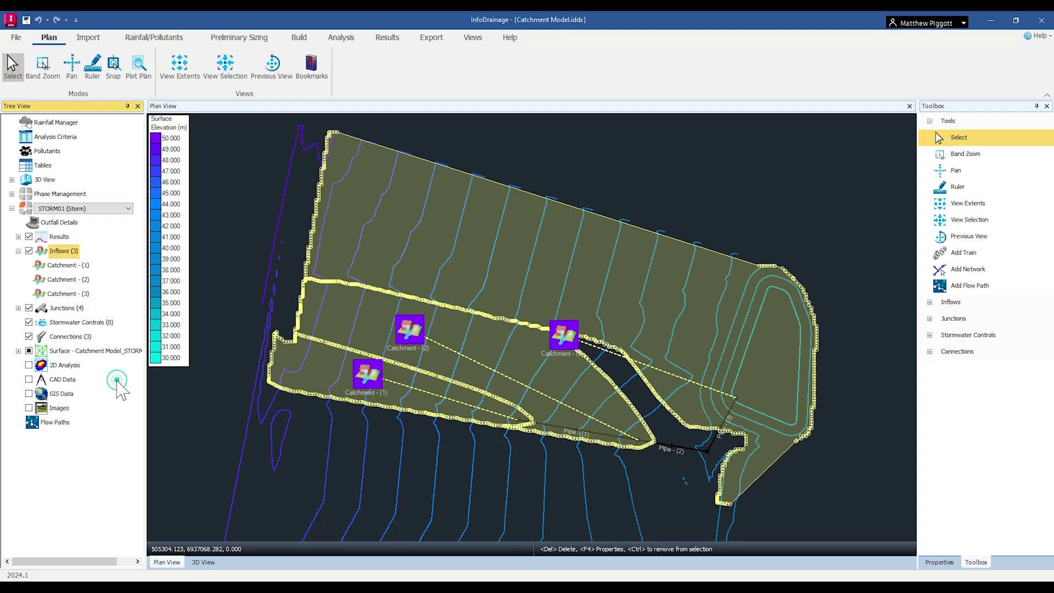
right_click(416, 328)
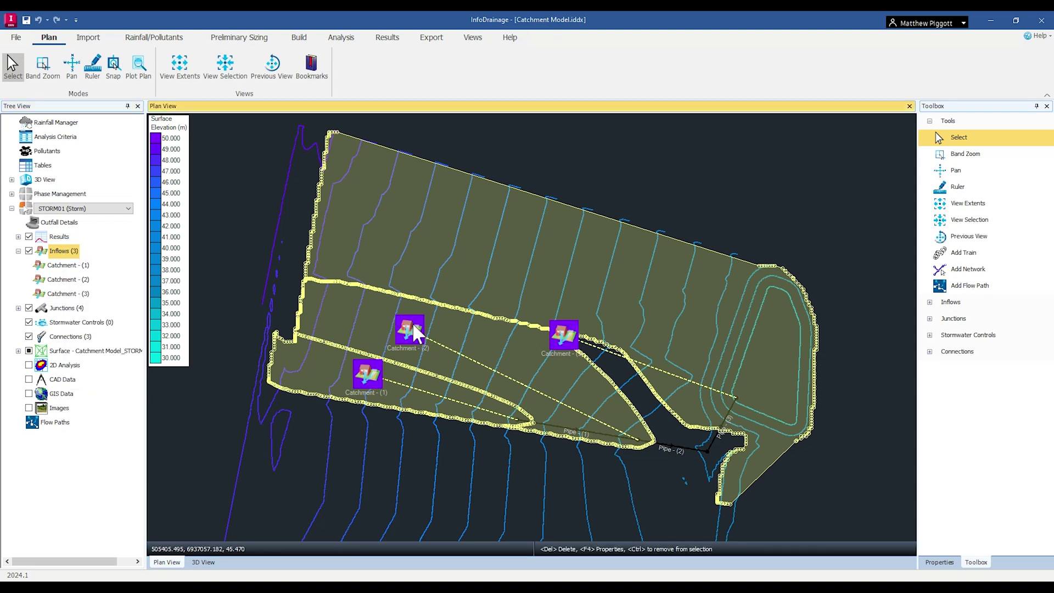
left_click(490, 427)
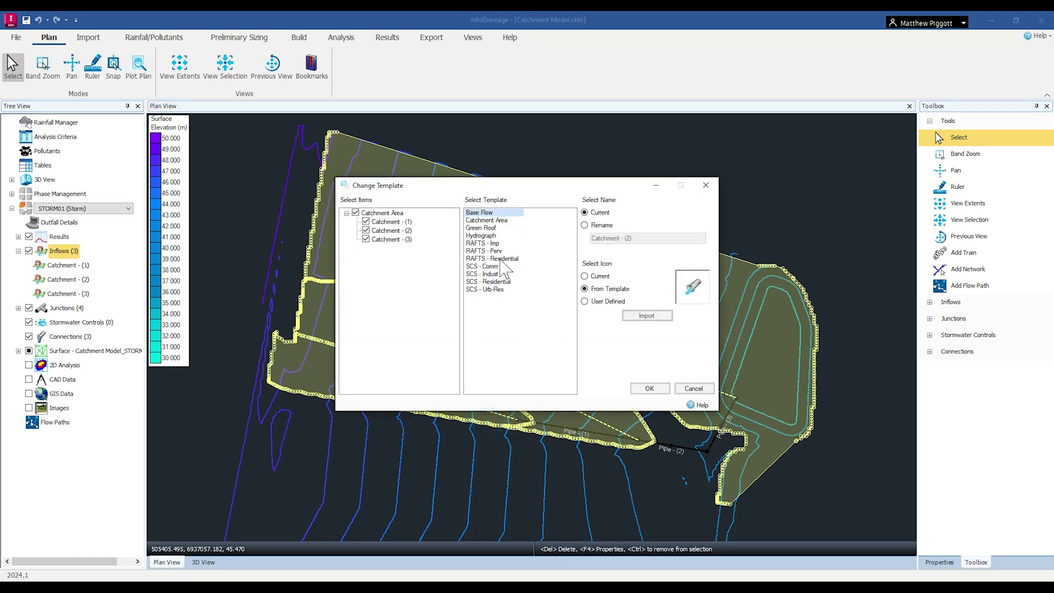
left_click(502, 259)
left_click(657, 389)
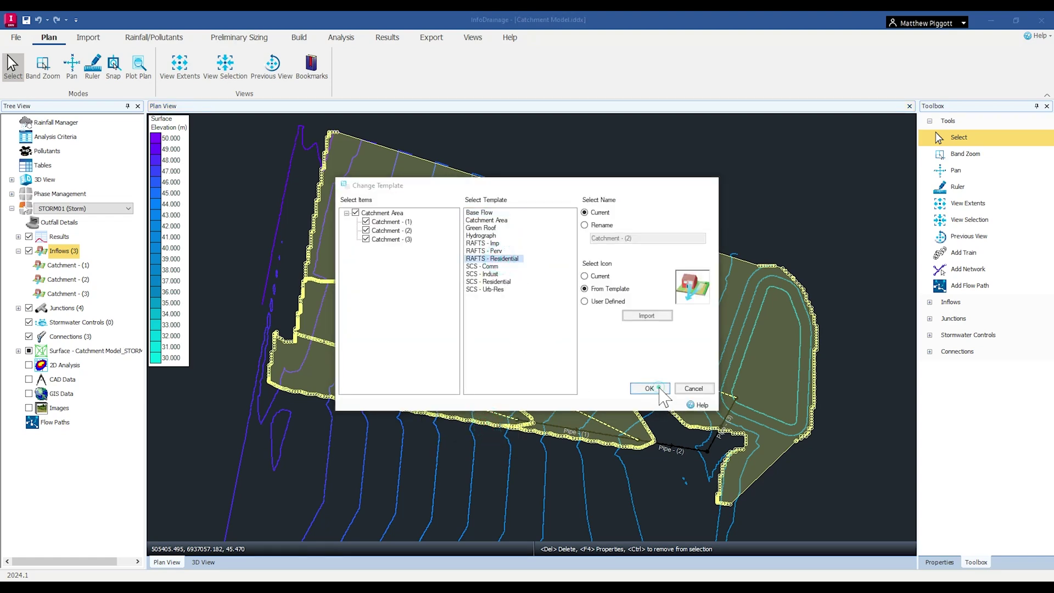
- Apply the inflow annotations to all catchments from the Display Settings Annotations tab
right_click(738, 187)
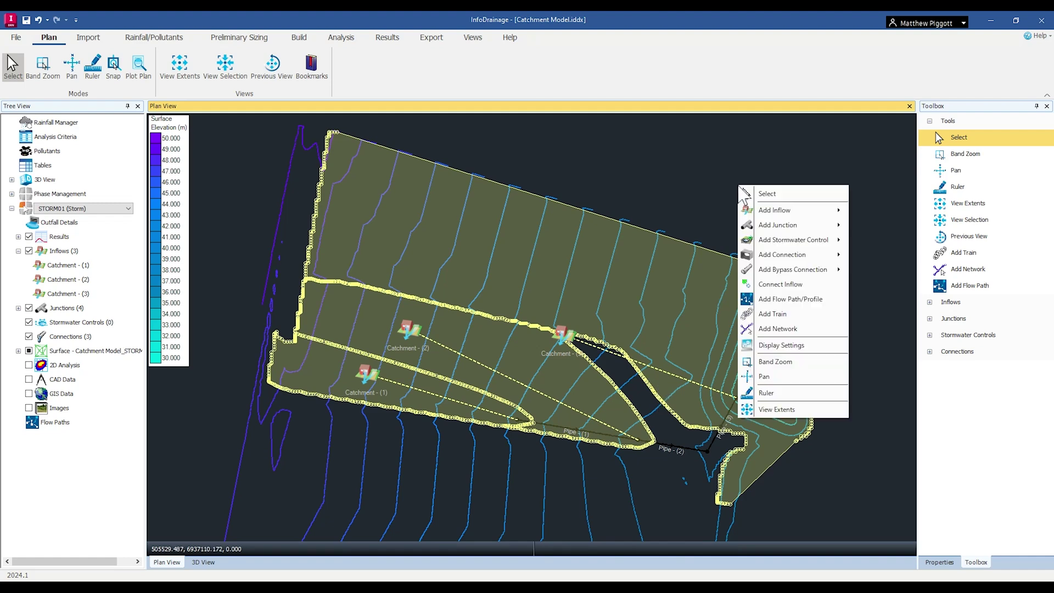
left_click(799, 347)
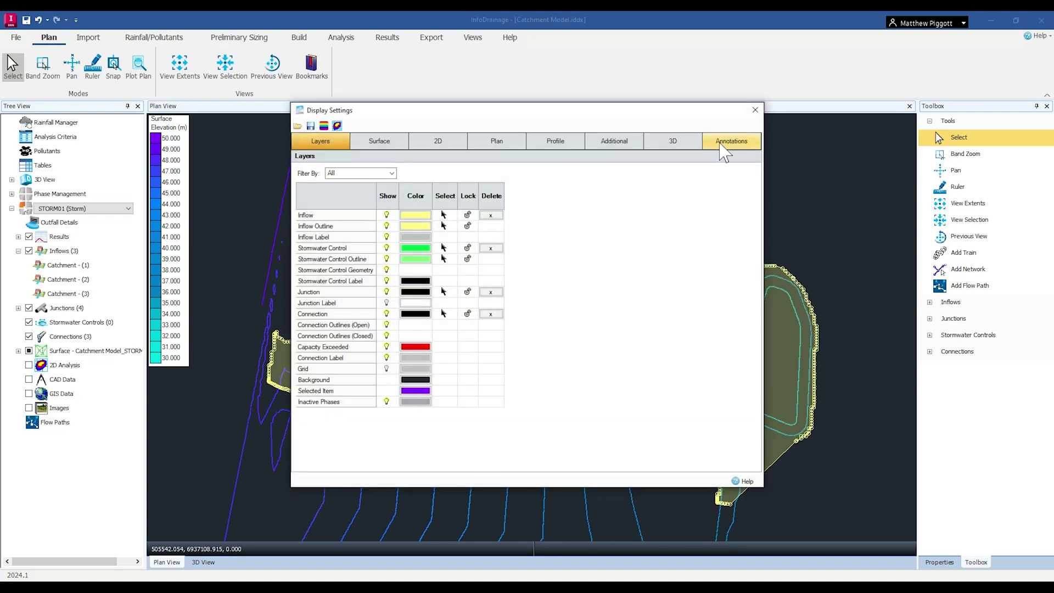
left_click(722, 145)
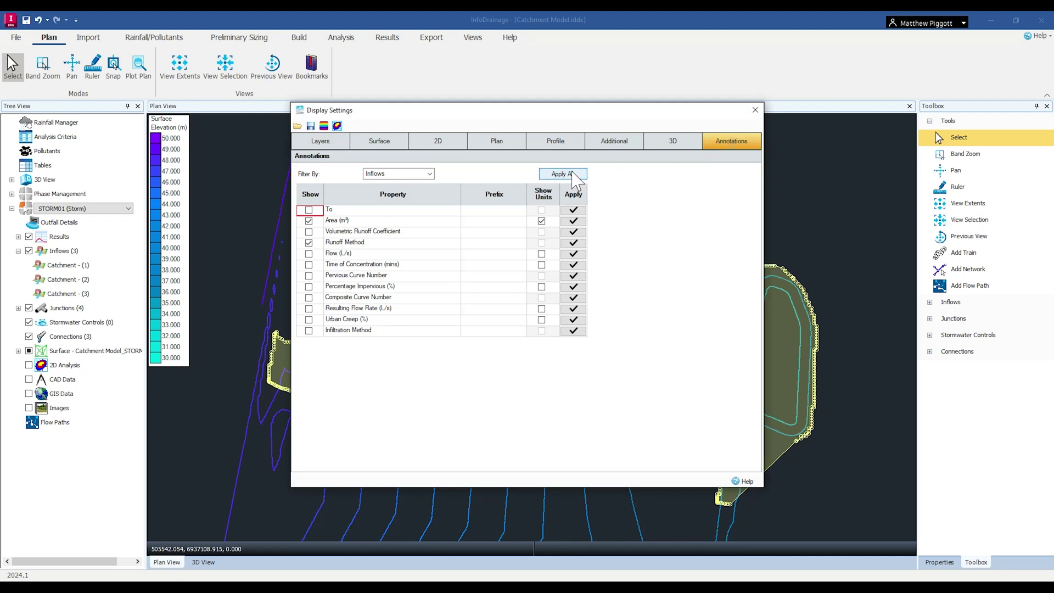
left_click(563, 173)
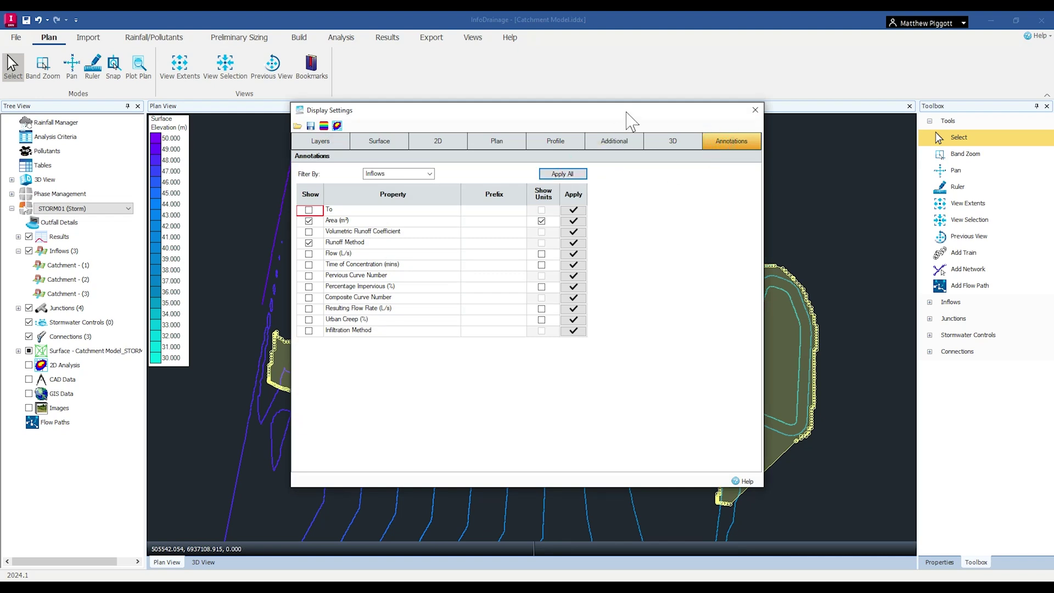
left_click_drag(628, 114, 767, 168)
left_click(893, 167)
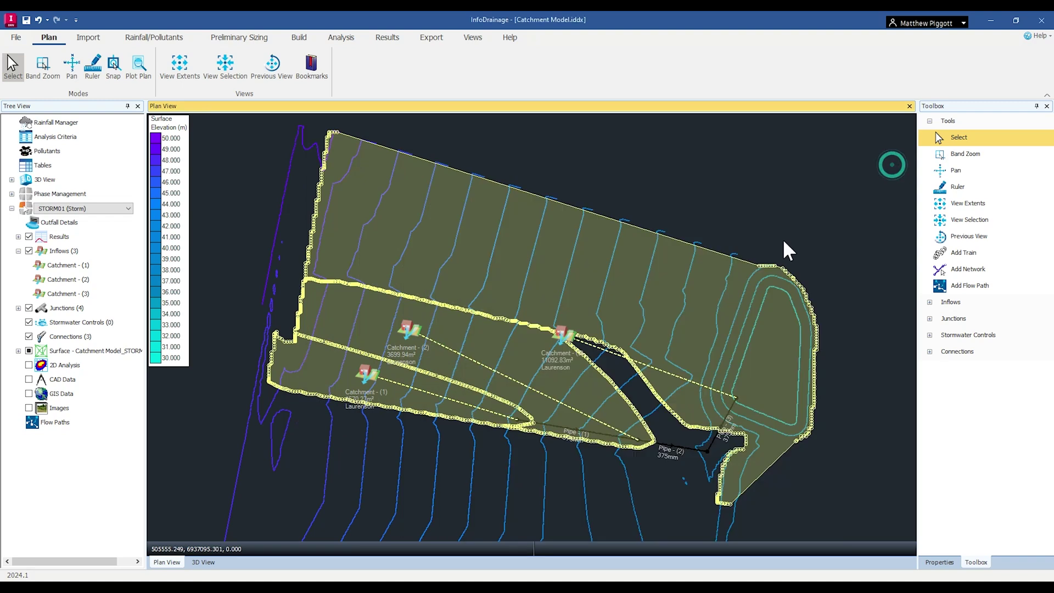